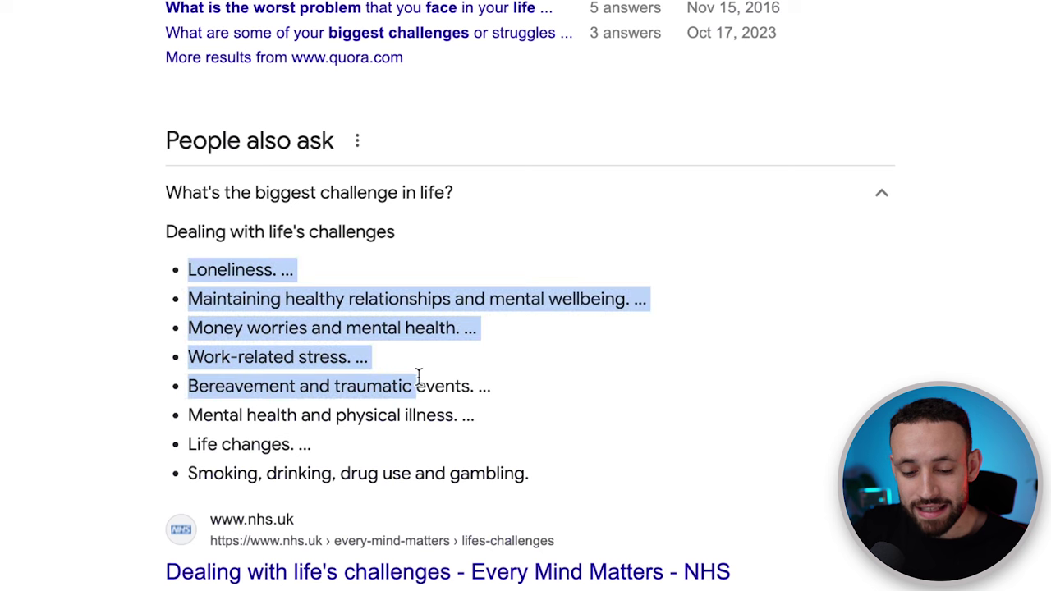
# Examine the list of life's challenges in the expanded answer to "What's the biggest challenge in life?".
pyautogui.click(640, 449)
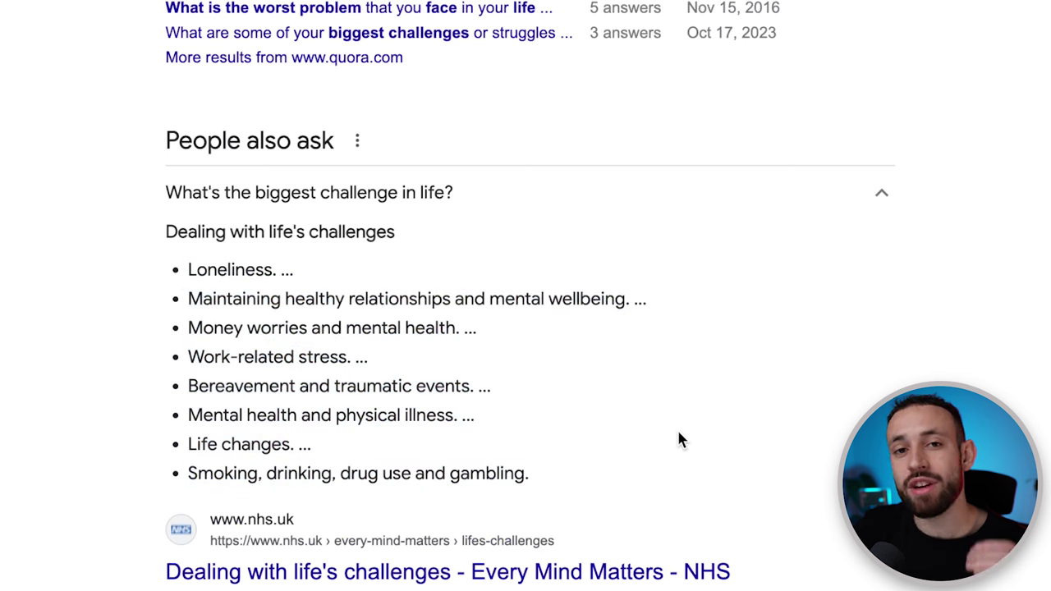
pyautogui.moveTo(282, 301); pyautogui.dragTo(426, 297)
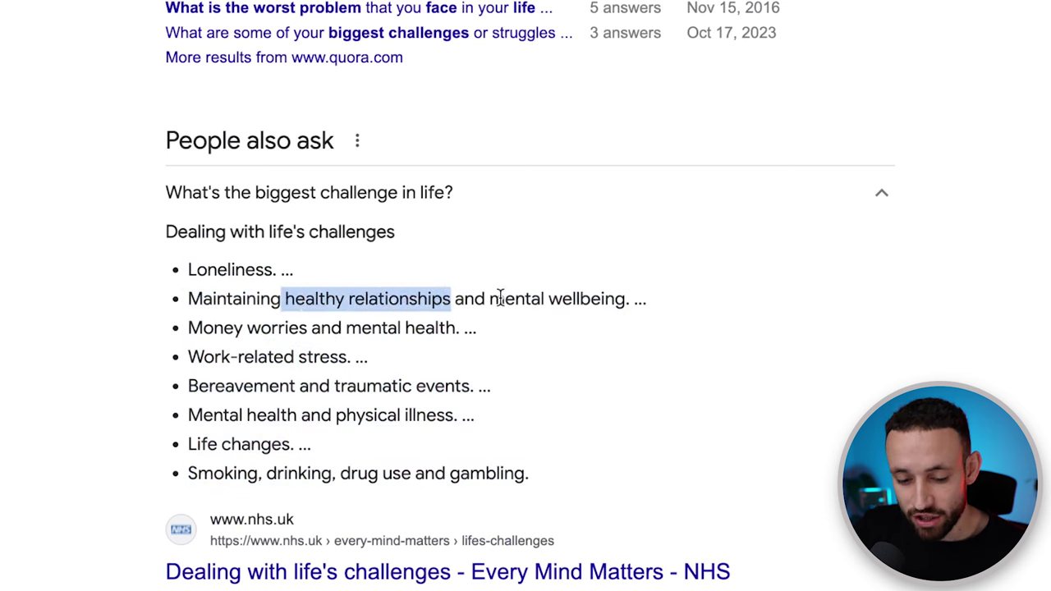
pyautogui.moveTo(501, 298); pyautogui.dragTo(597, 287)
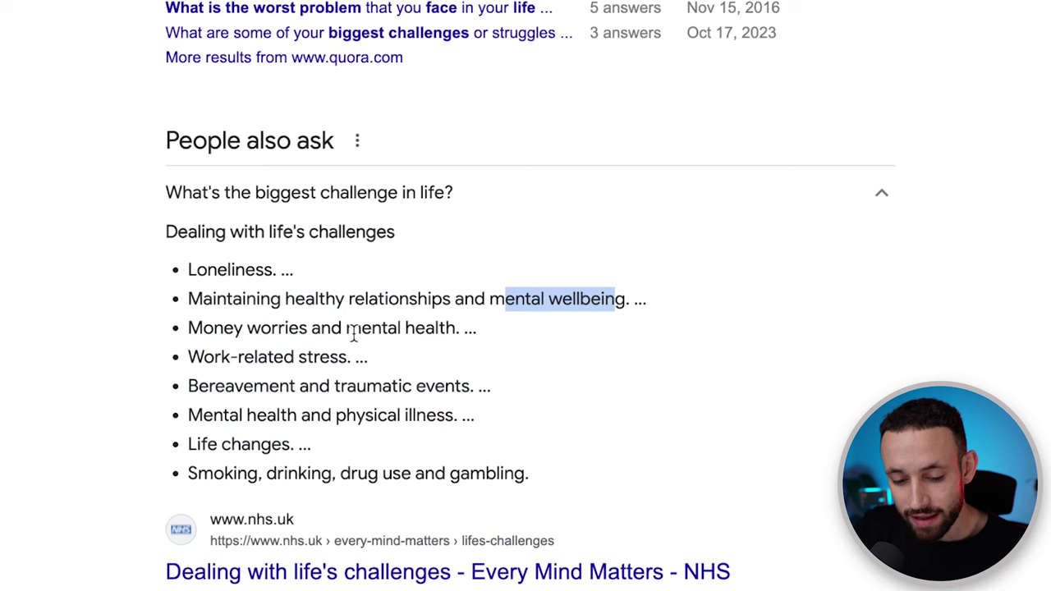
pyautogui.moveTo(352, 332); pyautogui.dragTo(481, 336)
pyautogui.click(563, 332)
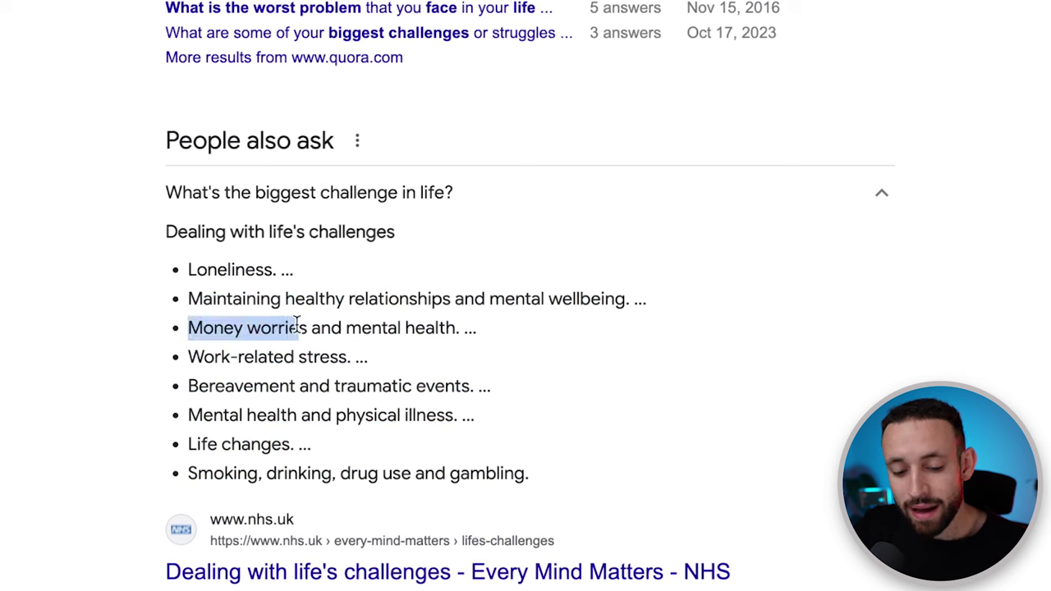
pyautogui.click(616, 332)
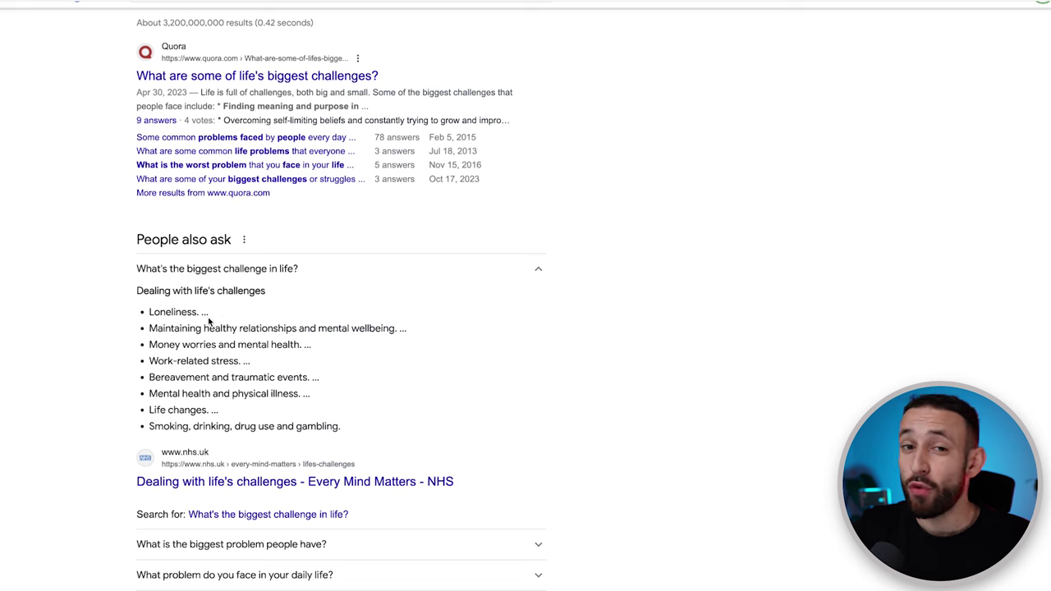
pyautogui.moveTo(212, 329); pyautogui.dragTo(316, 329)
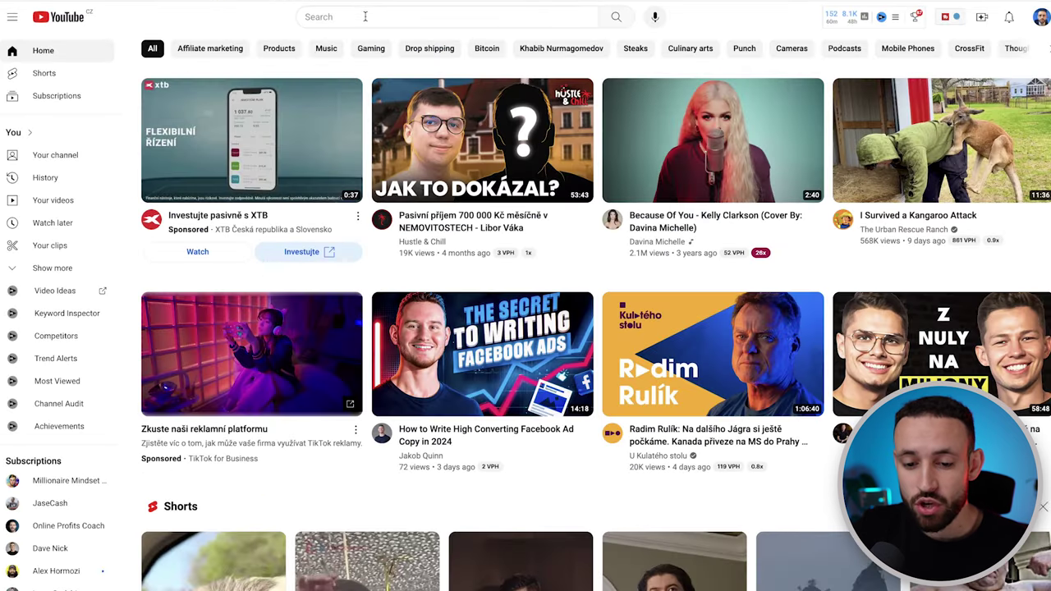
# Switch to YouTube and search for "get healthy relationship".
pyautogui.click(366, 17)
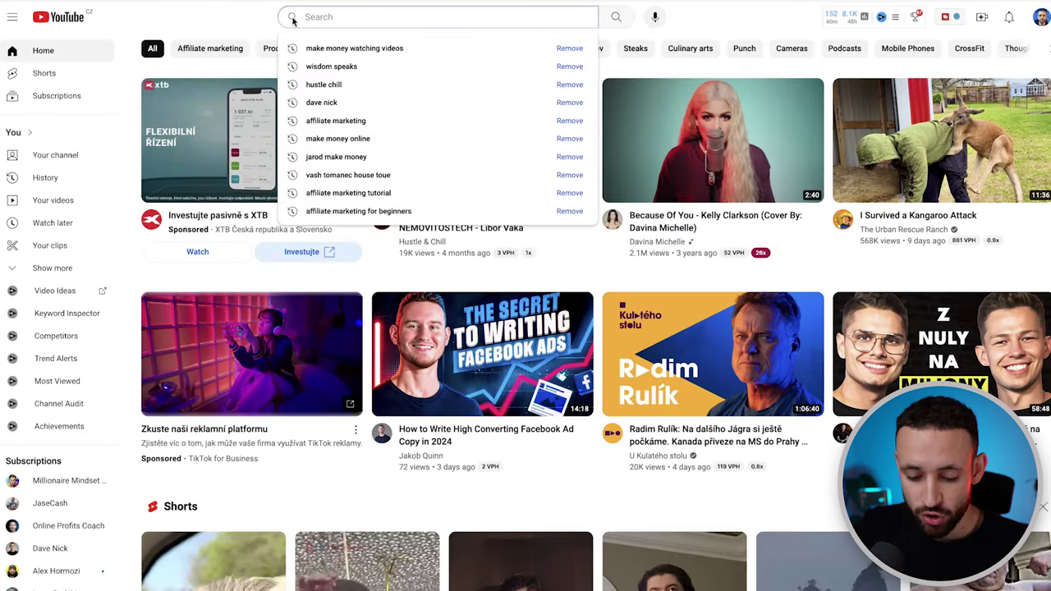
pyautogui.write('get healthy r')
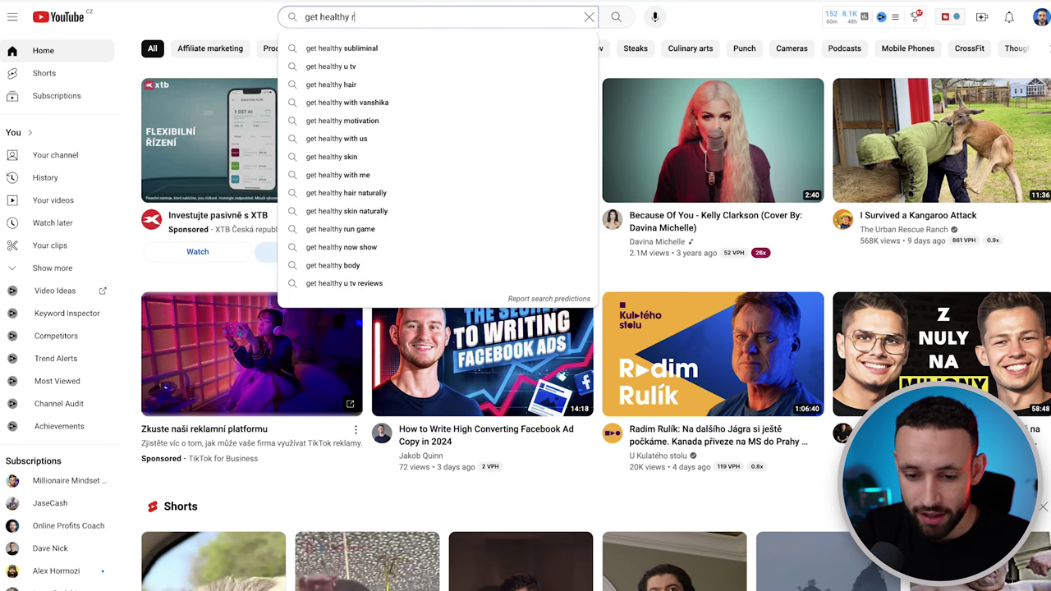
pyautogui.write('elationship')
pyautogui.press('Return')
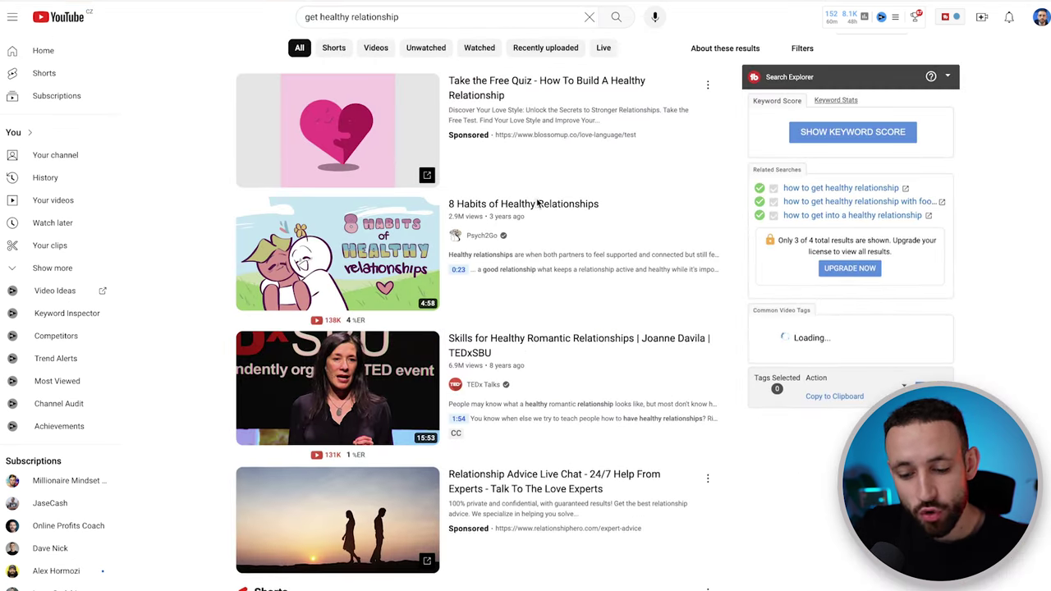
# Look over the healthy relationship search results and filter them to Creative Commons videos.
pyautogui.scroll(-6, 530, 201)
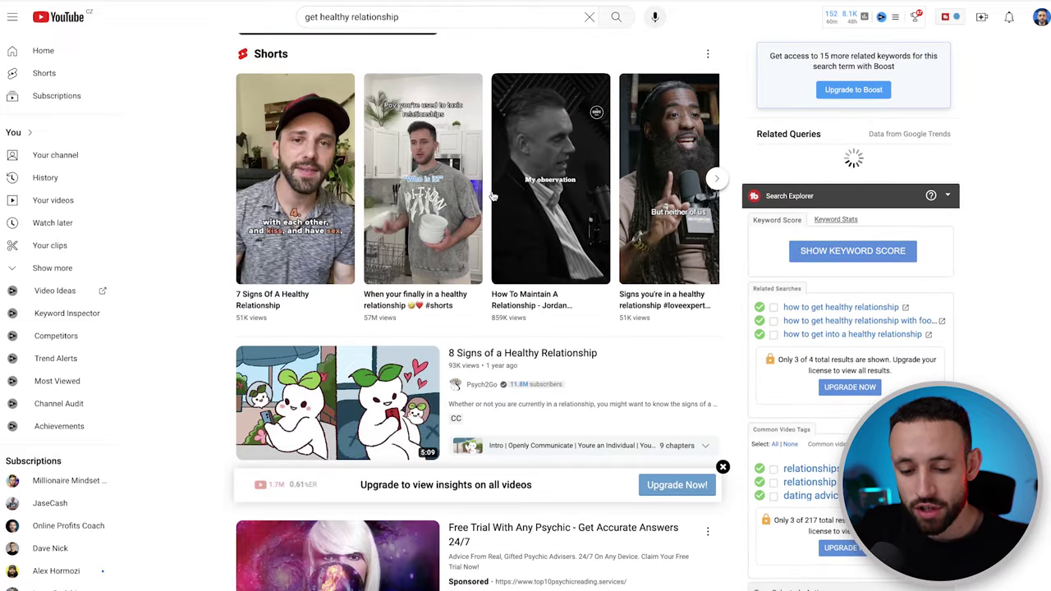
pyautogui.scroll(3, 506, 200)
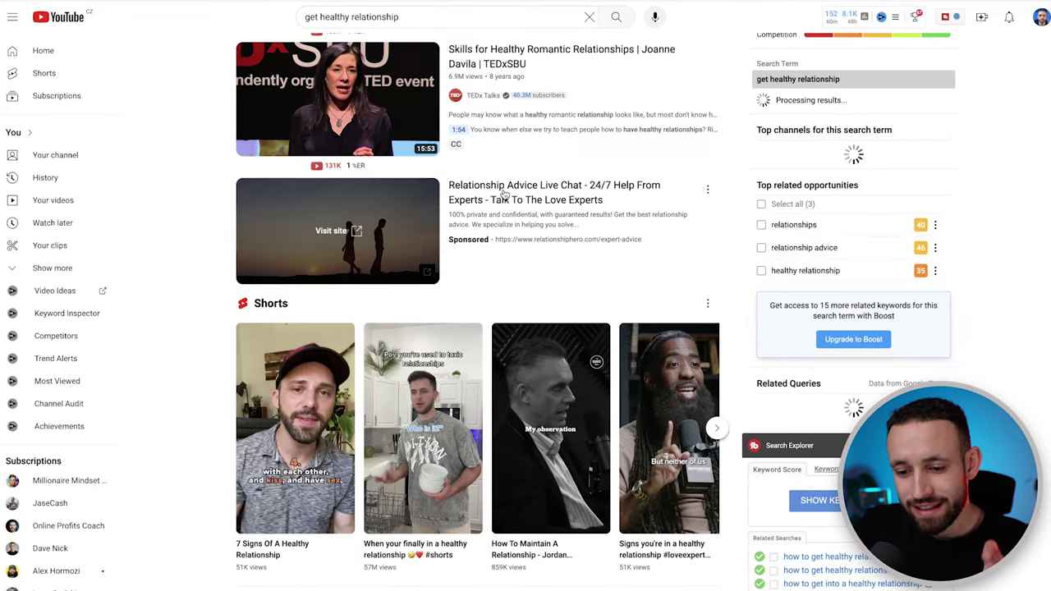
pyautogui.scroll(4, 505, 194)
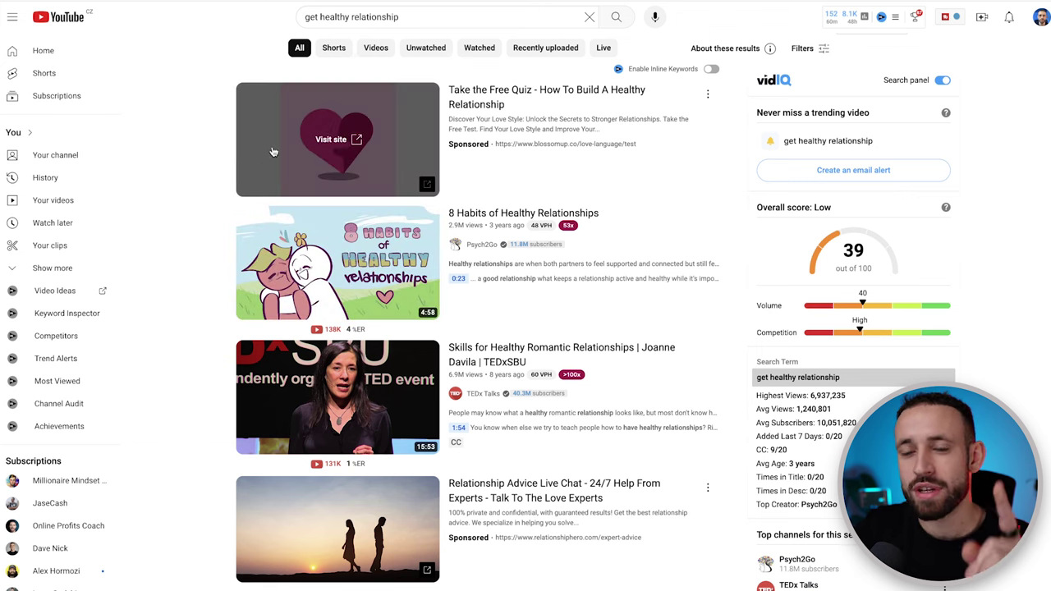
pyautogui.click(823, 51)
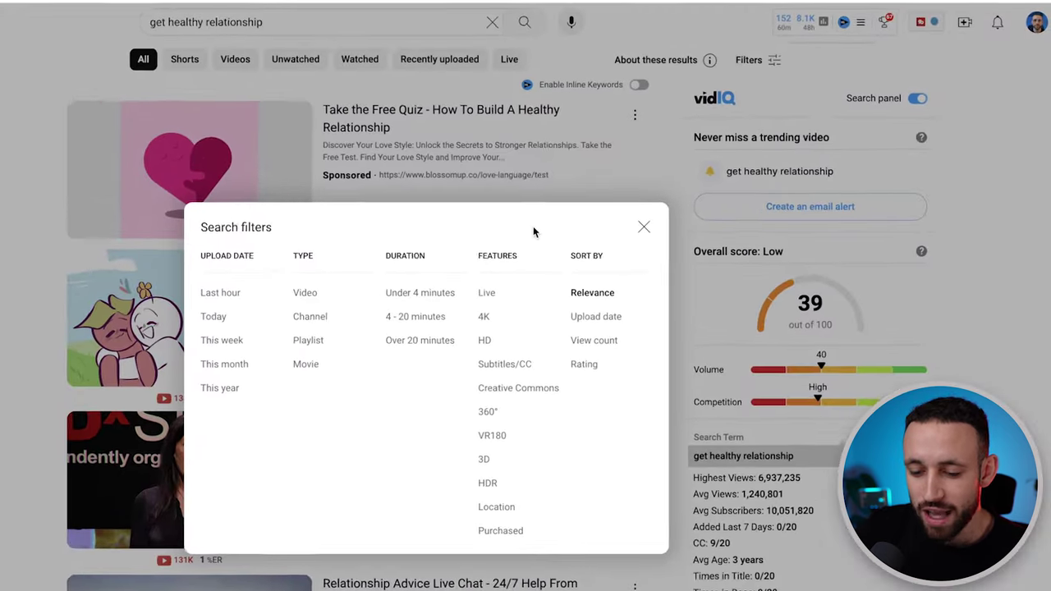
pyautogui.click(501, 398)
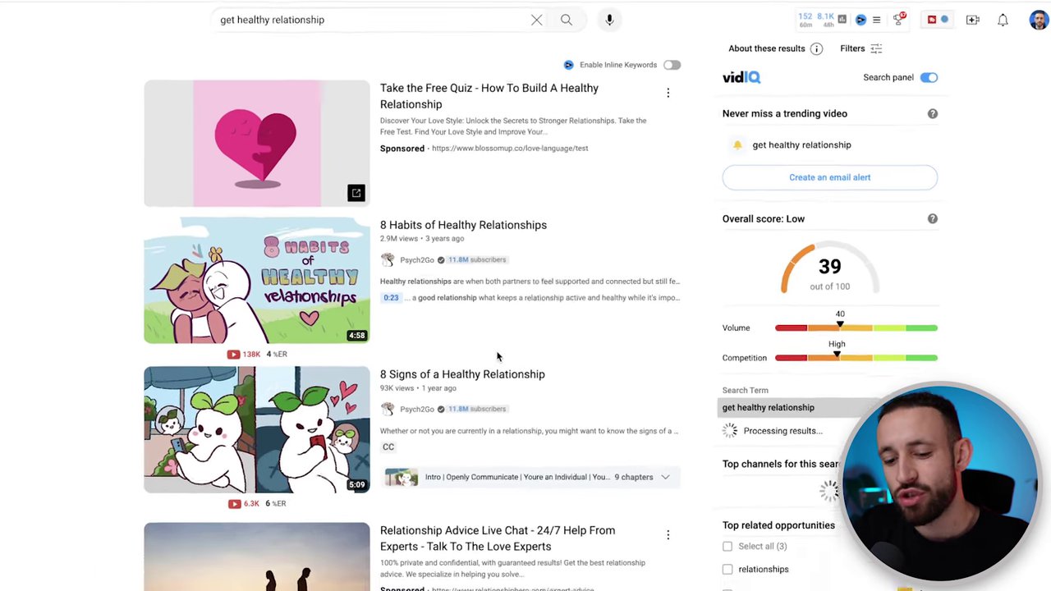
# Browse the Creative Commons results for a relationship video and open "The Only Dating Advice You'll Ever Need!".
pyautogui.moveTo(50, 279)
pyautogui.scroll(-2, 234, 228)
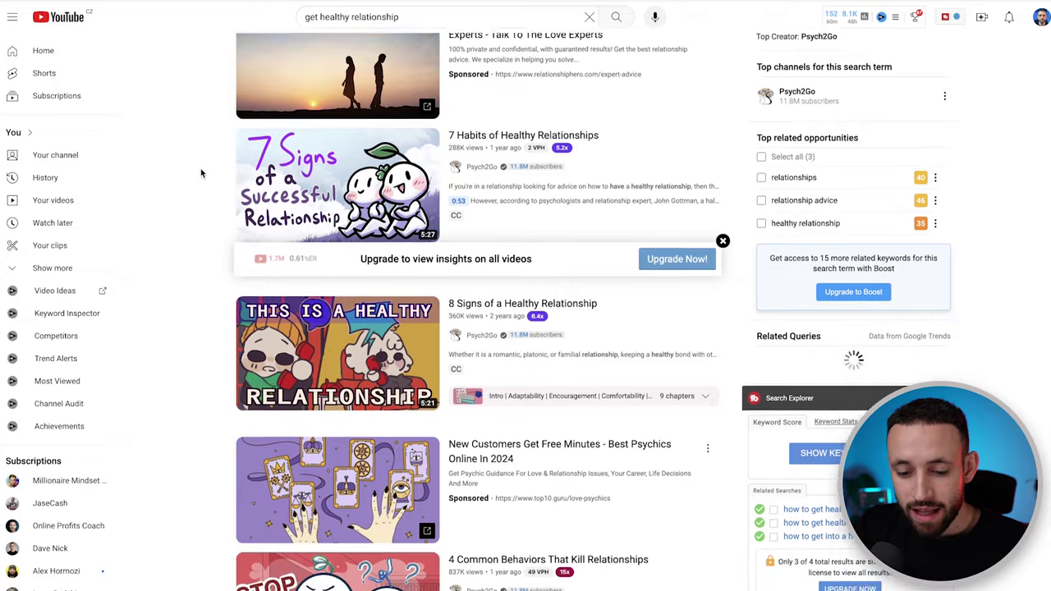
pyautogui.scroll(-2, 201, 173)
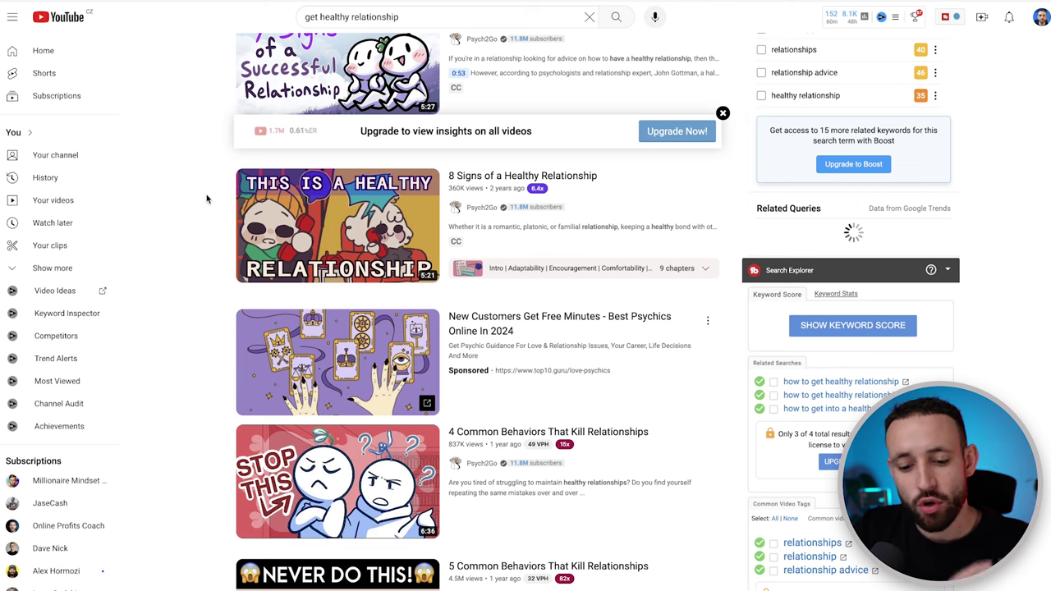
pyautogui.scroll(-2, 209, 175)
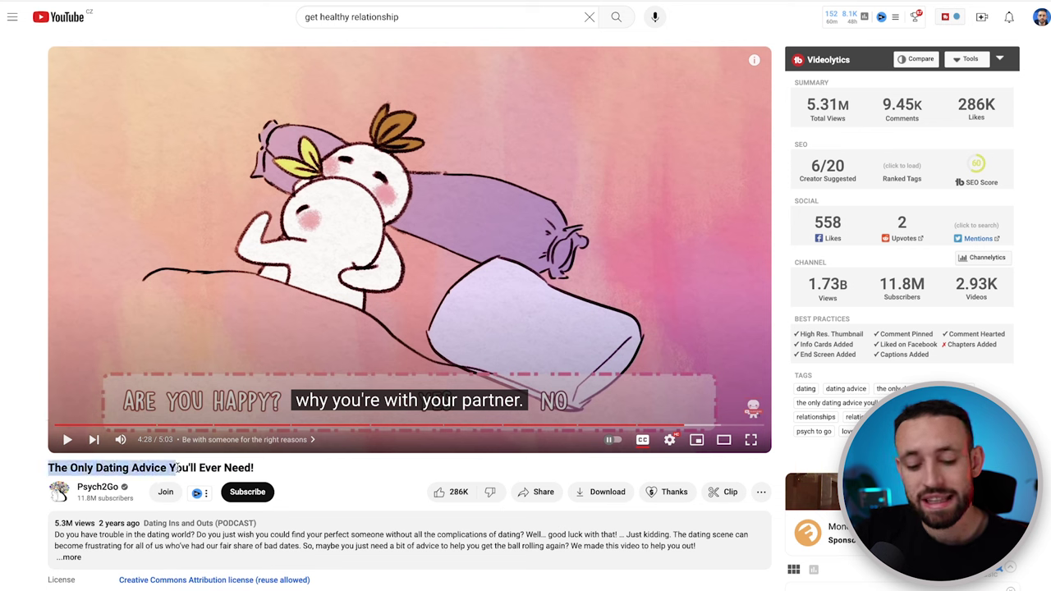
# Examine the dating advice video's title, web address, licence and description on its watch page.
pyautogui.click(258, 467)
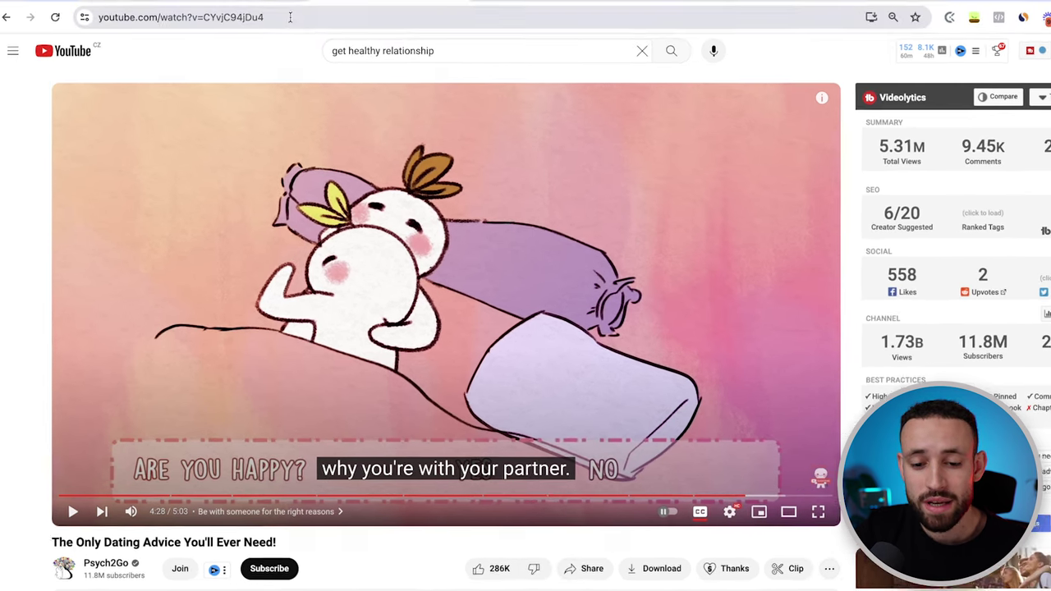
pyautogui.moveTo(266, 21); pyautogui.dragTo(204, 21)
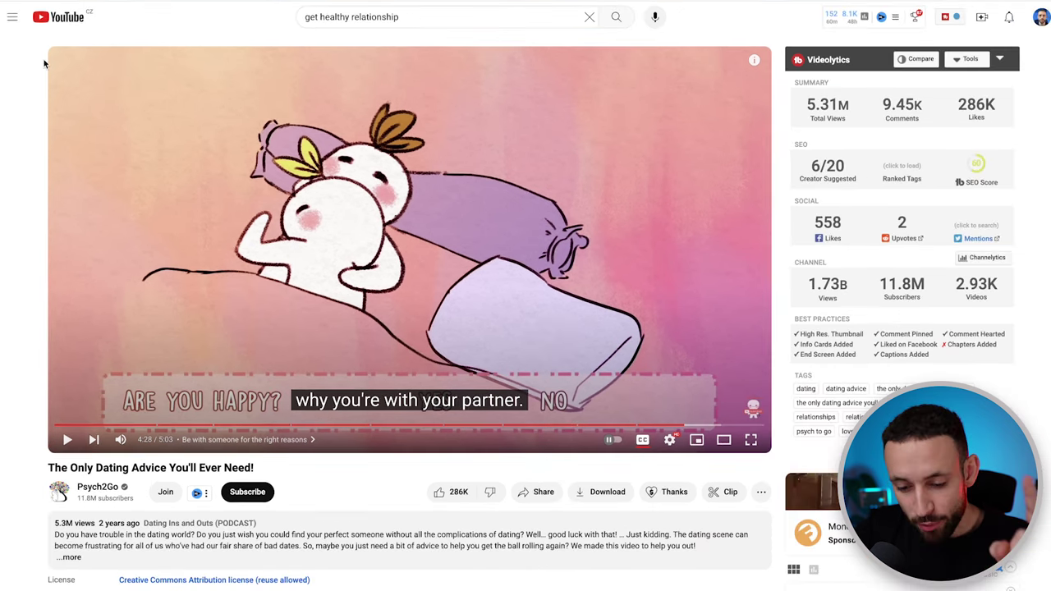
pyautogui.scroll(-2, 63, 109)
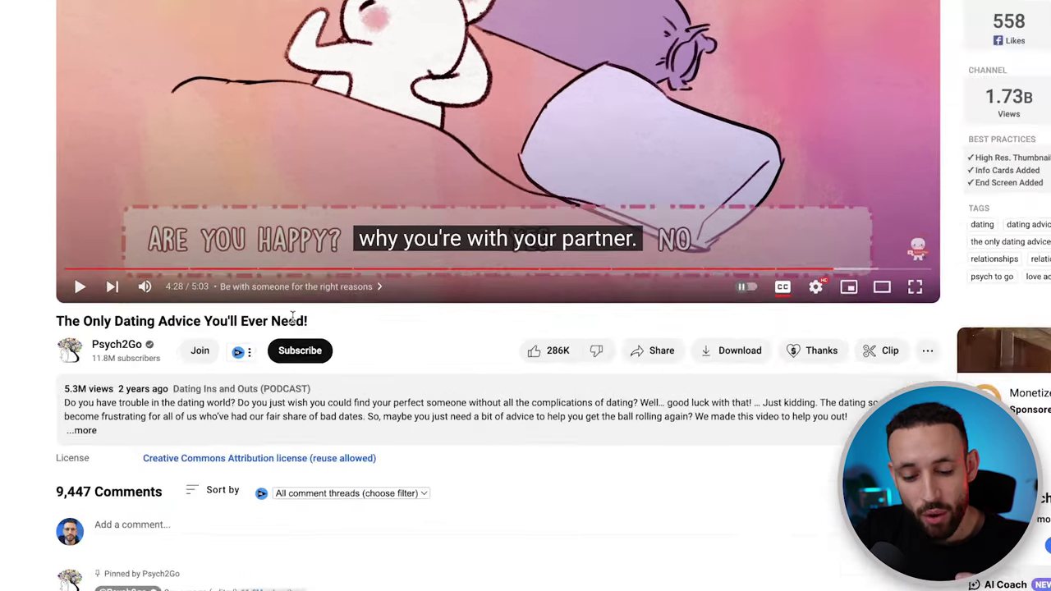
pyautogui.moveTo(254, 367); pyautogui.dragTo(45, 377)
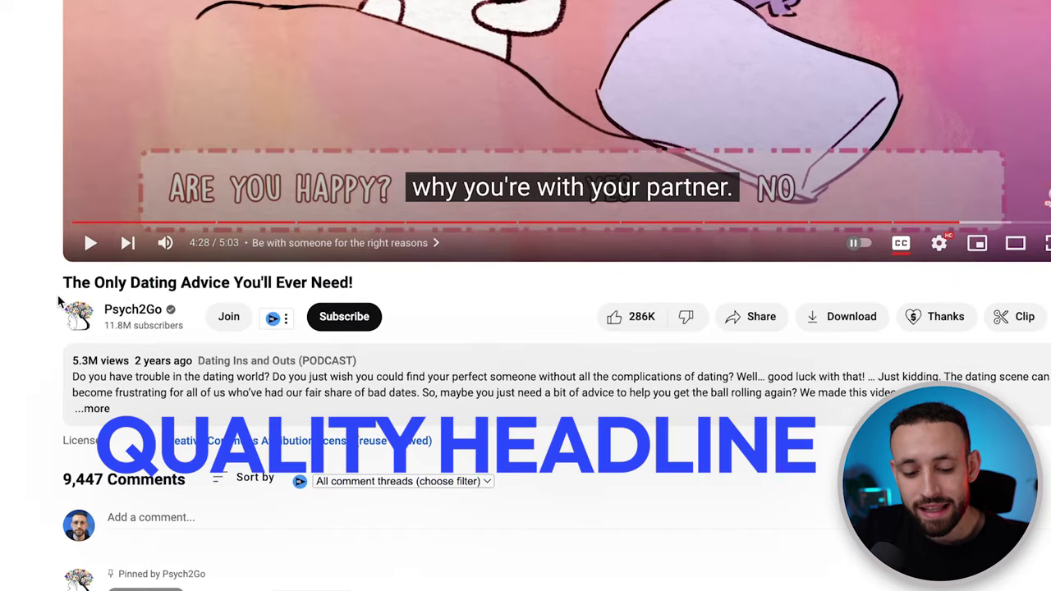
pyautogui.click(56, 279)
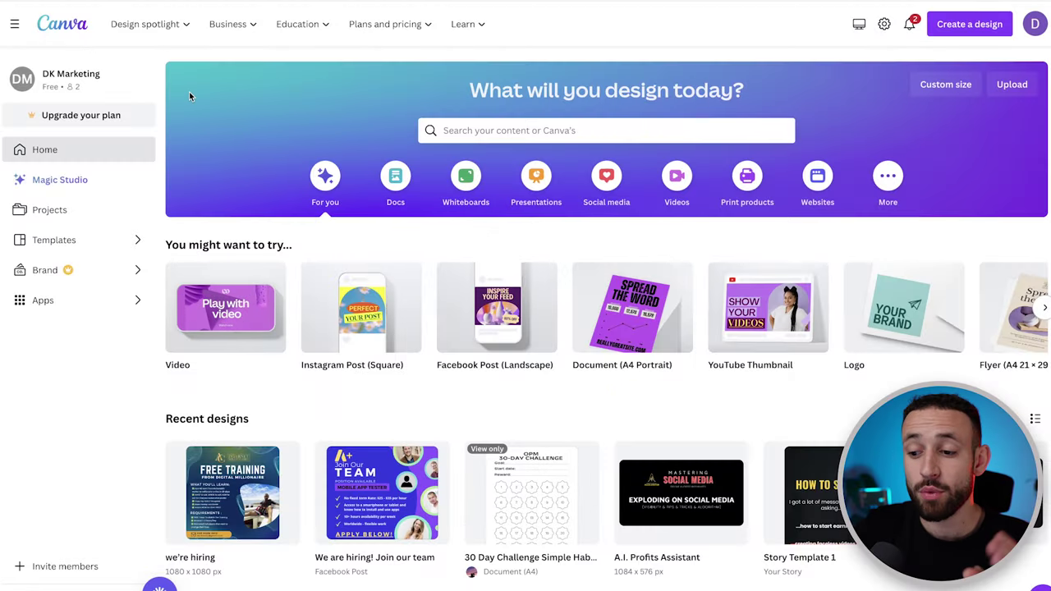
# In Canva, create a blank custom-size design 1000 px wide and 1500 px high.
pyautogui.click(970, 23)
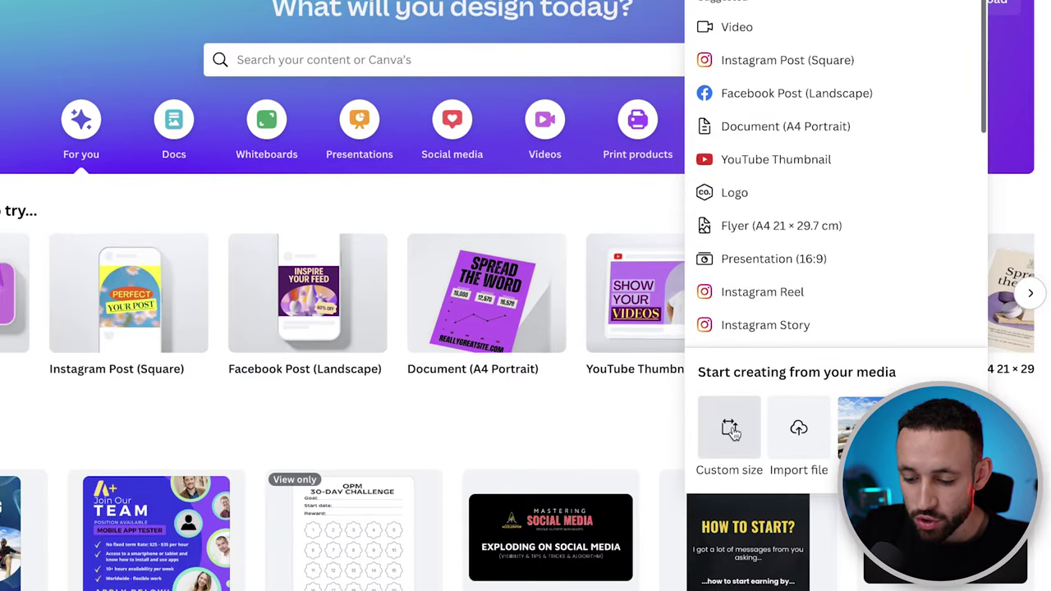
pyautogui.click(731, 538)
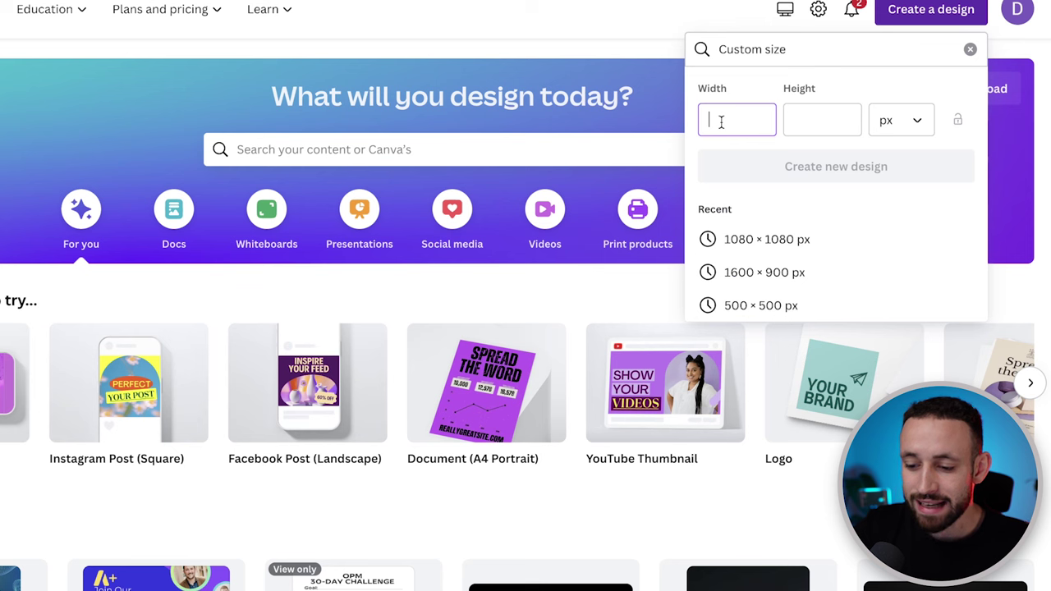
pyautogui.write('1000')
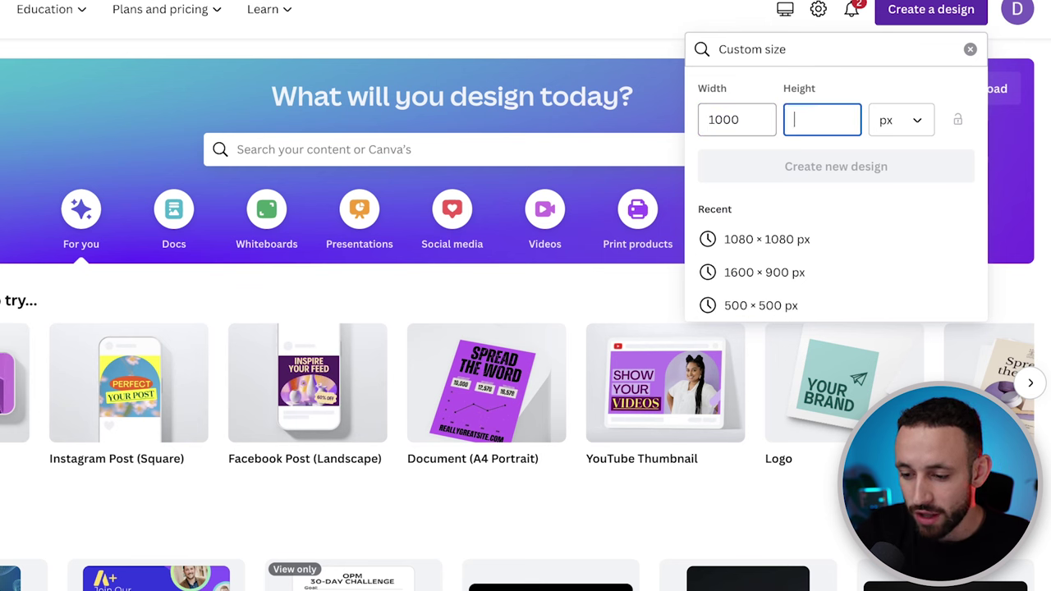
pyautogui.write('1500')
pyautogui.click(724, 119)
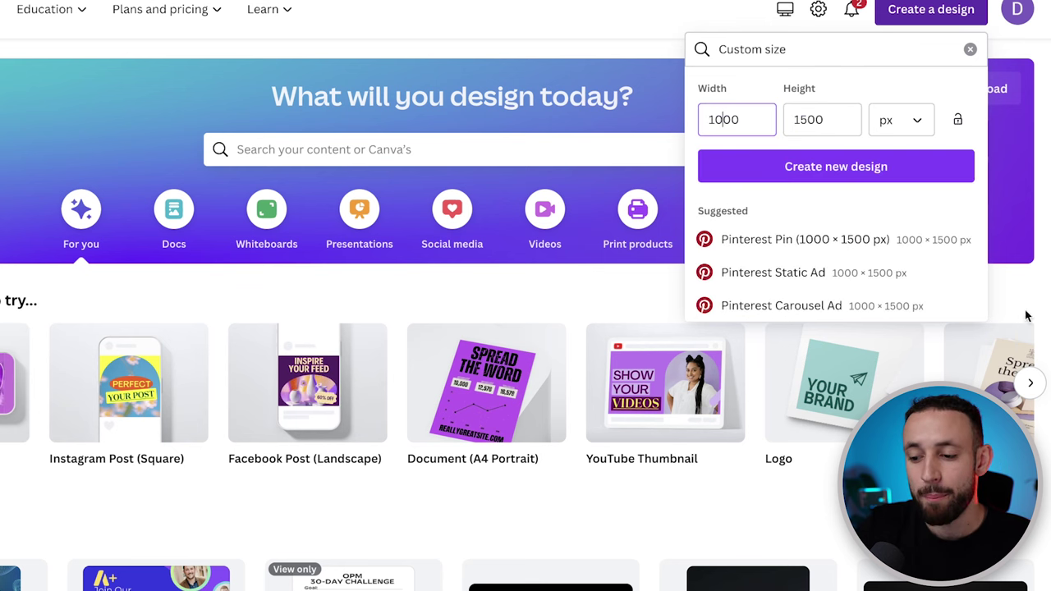
pyautogui.click(877, 176)
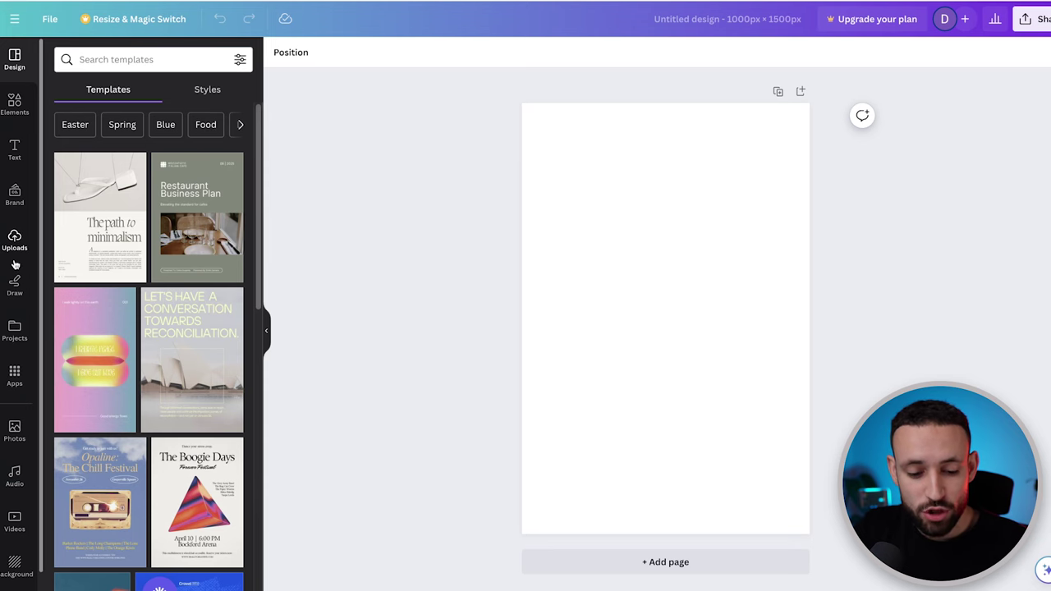
# Search the photo library for "dating".
pyautogui.scroll(-1, 15, 264)
pyautogui.click(14, 375)
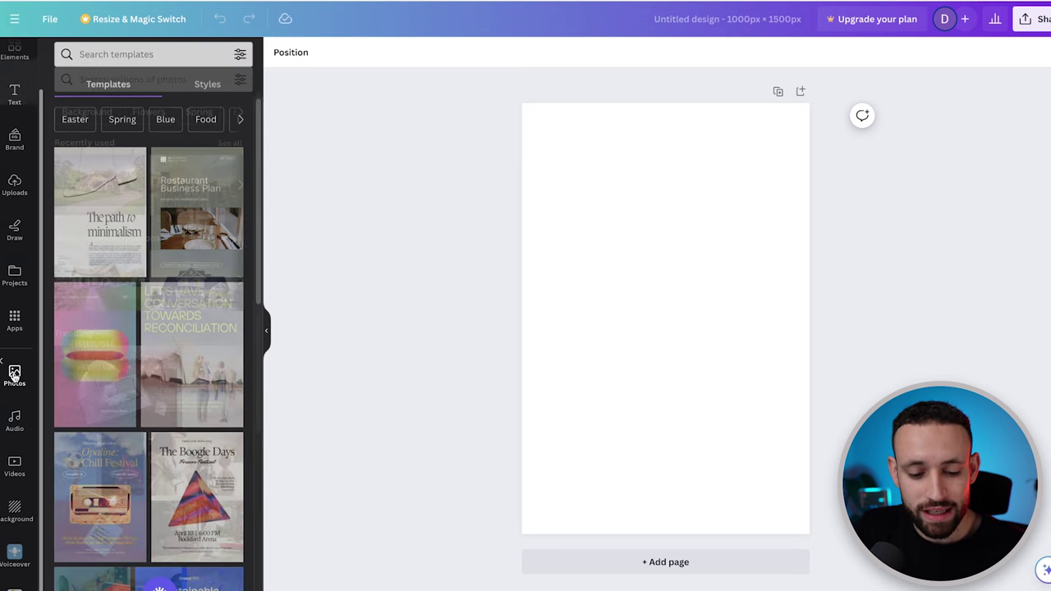
pyautogui.click(138, 58)
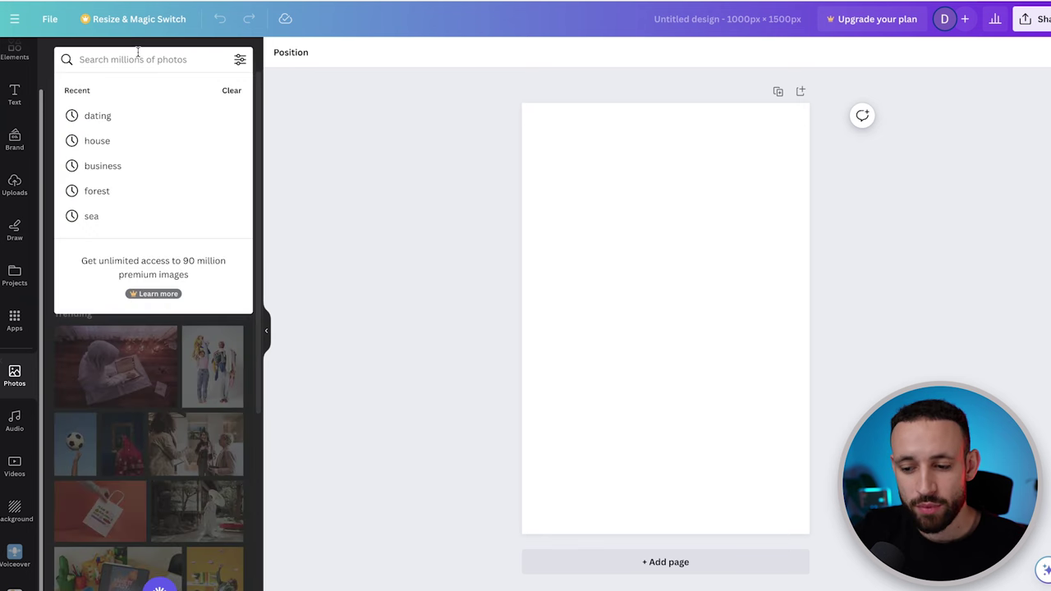
pyautogui.write('dating')
pyautogui.press('Return')
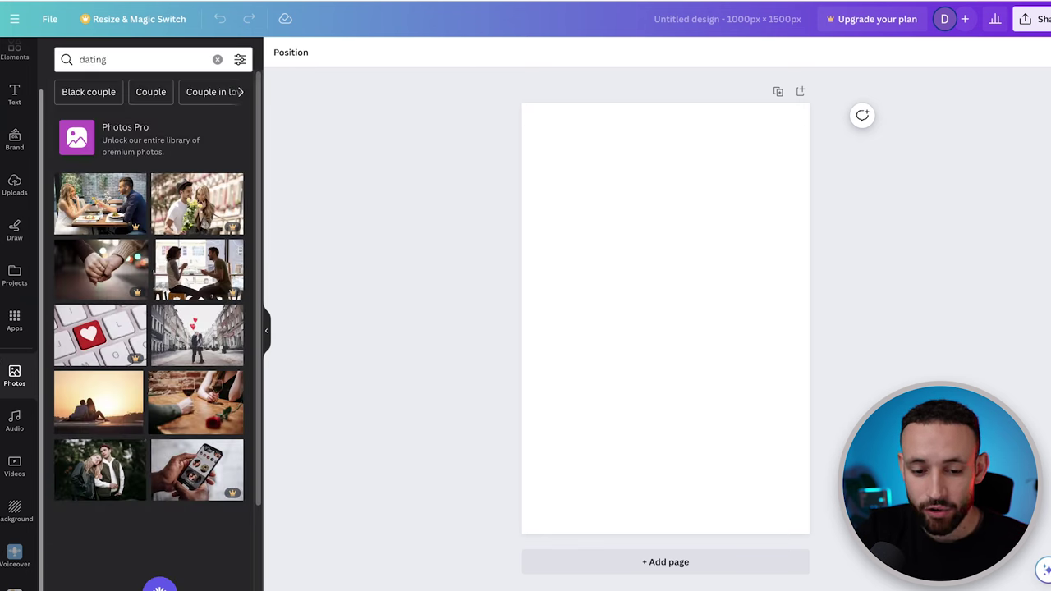
# Browse the dating photos and place the street photo of a couple with red heart balloons as the full-page background.
pyautogui.scroll(-5, 141, 256)
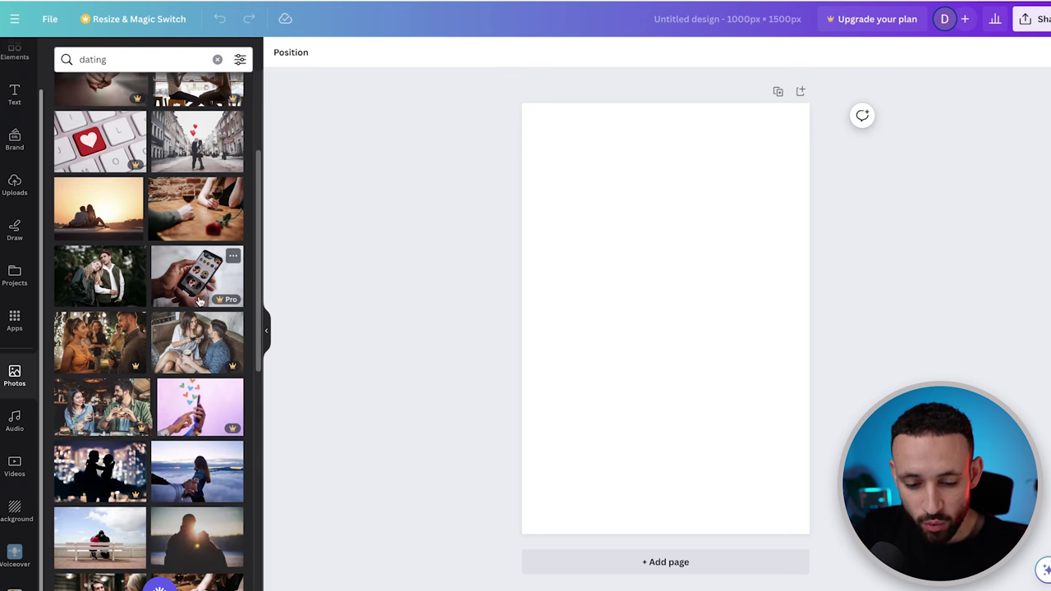
pyautogui.scroll(-2, 197, 305)
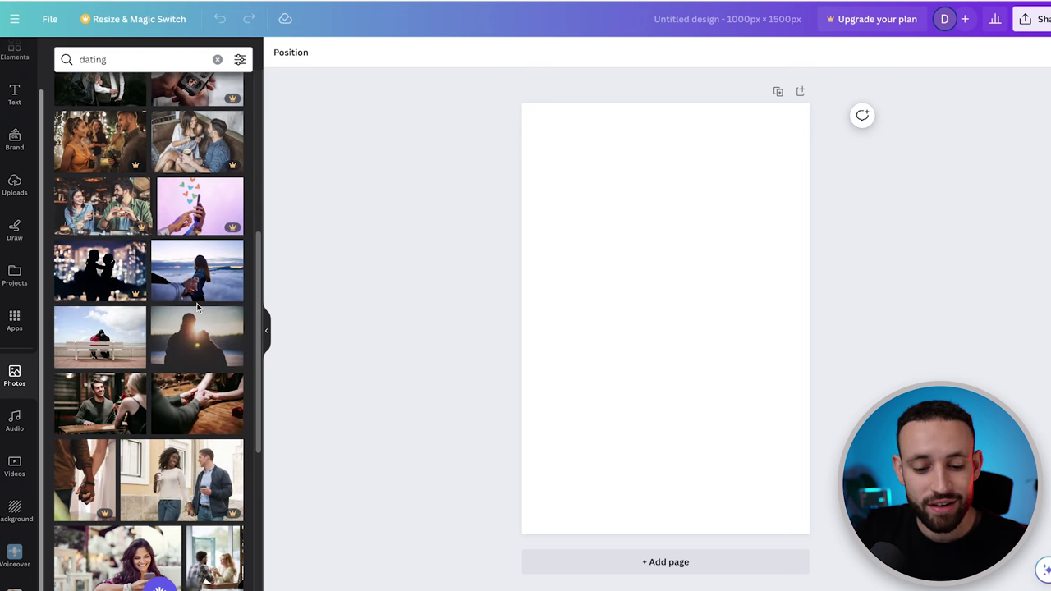
pyautogui.scroll(-3, 197, 307)
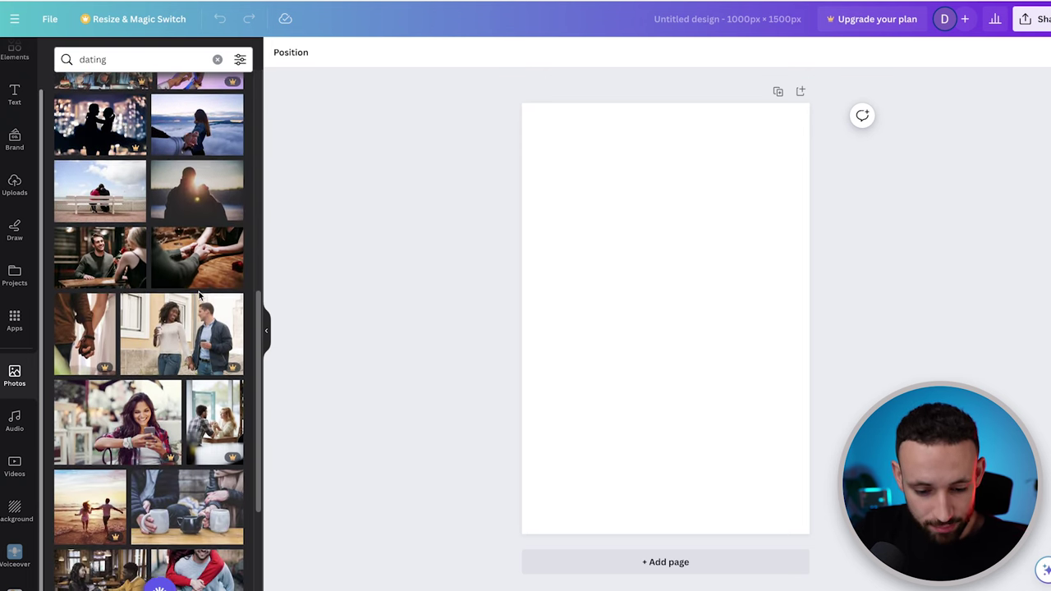
pyautogui.scroll(-10, 199, 294)
pyautogui.scroll(20, 184, 298)
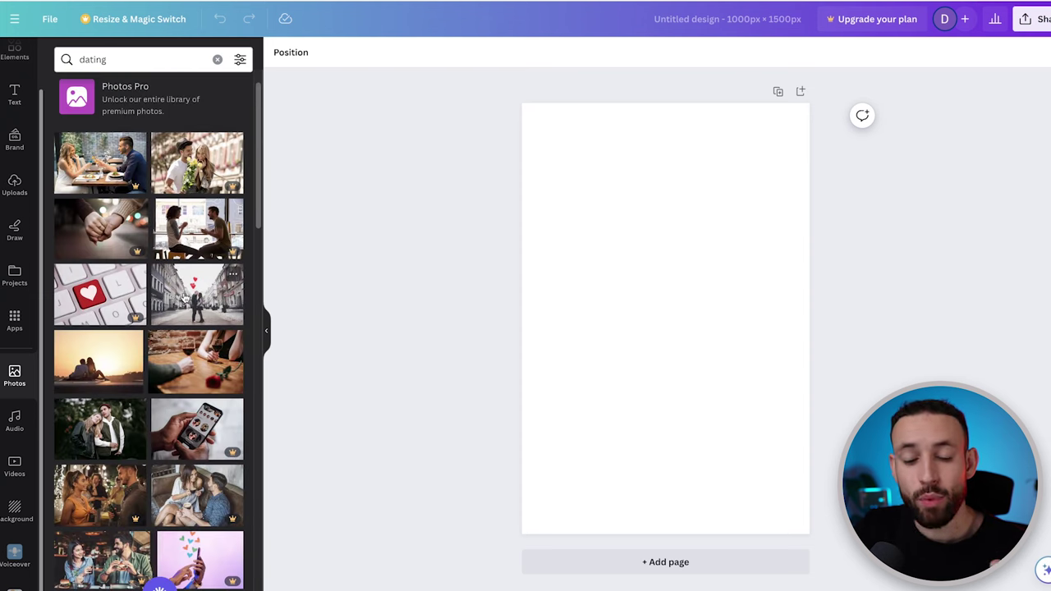
pyautogui.moveTo(175, 290); pyautogui.dragTo(607, 294)
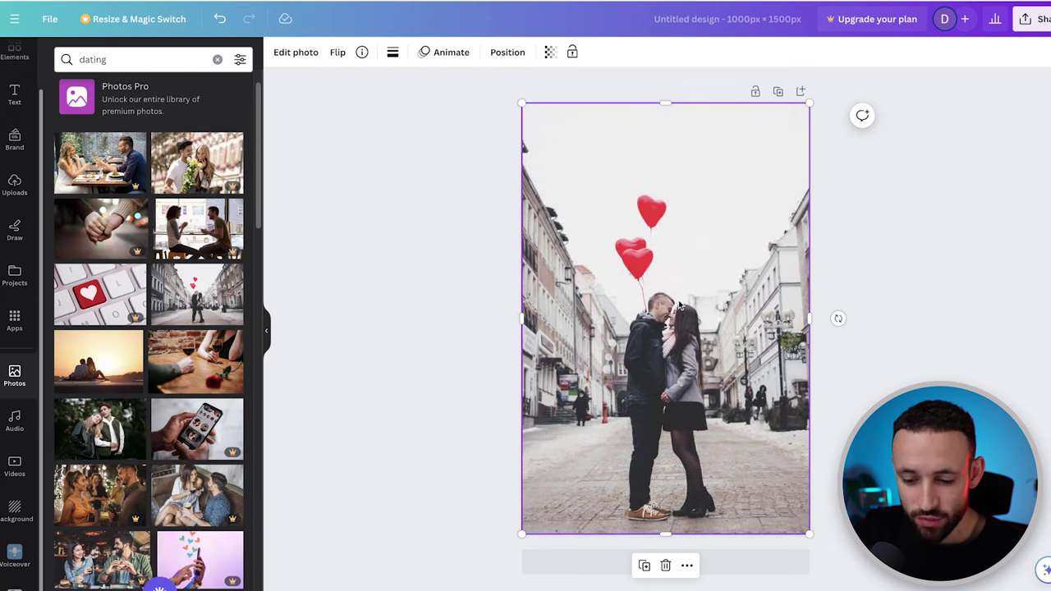
pyautogui.moveTo(810, 102); pyautogui.dragTo(915, 41)
pyautogui.moveTo(732, 183); pyautogui.dragTo(722, 211)
pyautogui.moveTo(864, 298); pyautogui.dragTo(816, 140)
pyautogui.press('Escape')
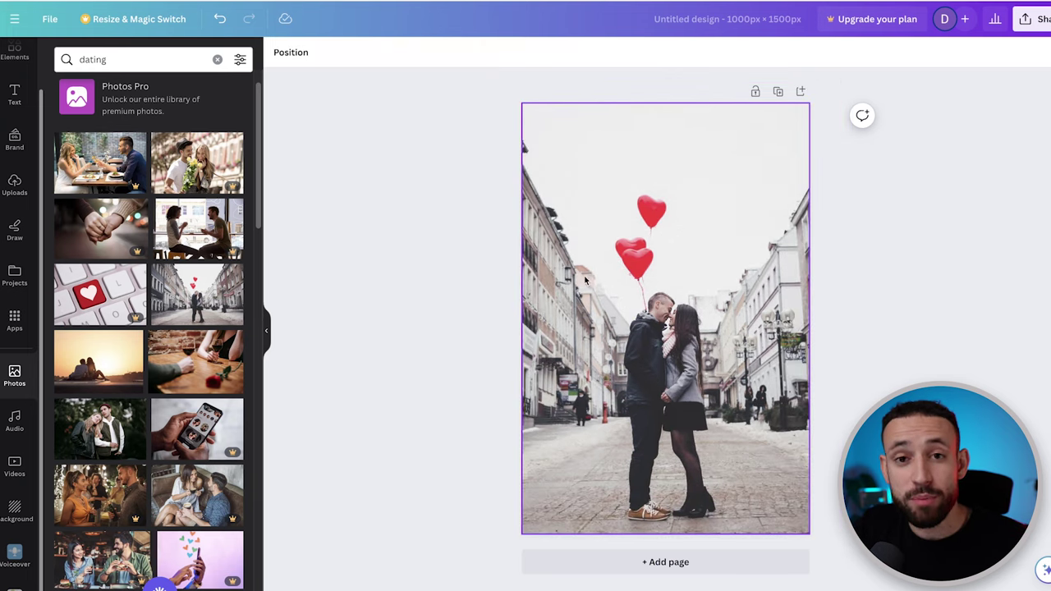
# Add a heading text box and place it above the heart balloons near the page's upper edge.
pyautogui.click(15, 95)
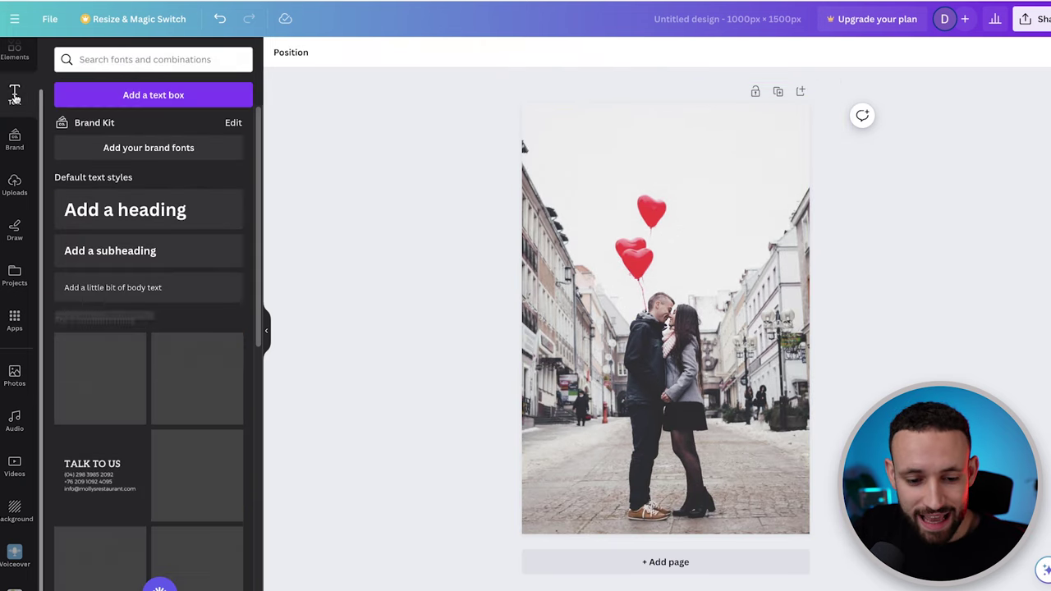
pyautogui.click(110, 208)
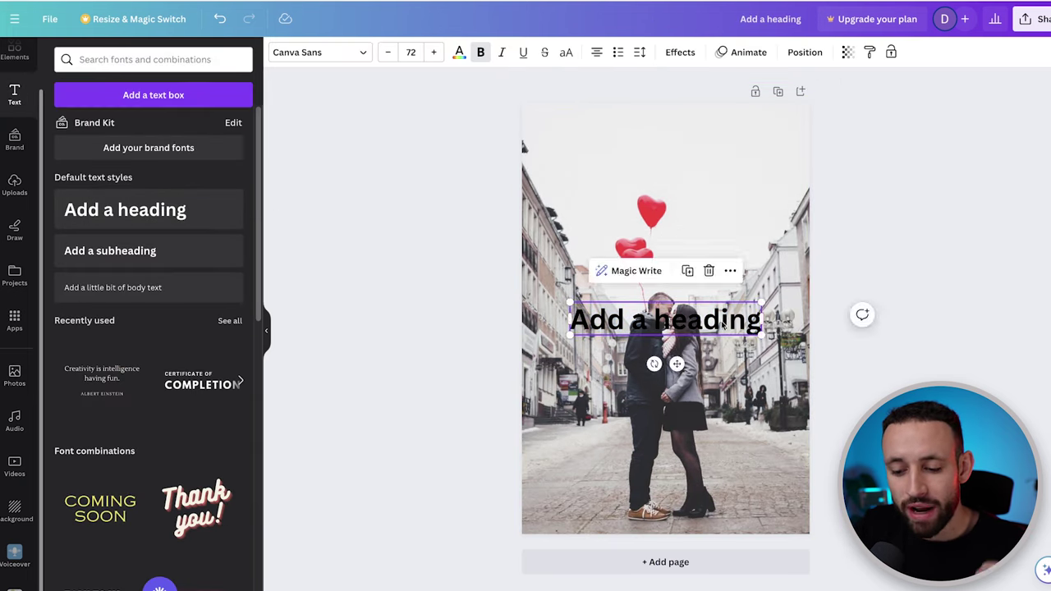
pyautogui.moveTo(720, 324); pyautogui.dragTo(720, 164)
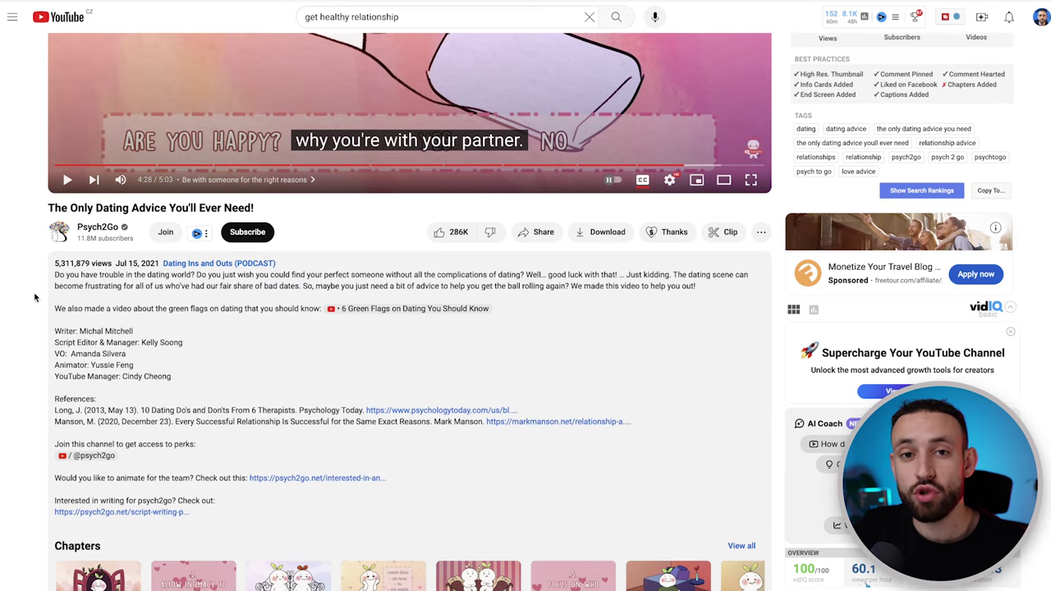
# Check the dating advice video's description on YouTube, then replace the Canva heading's text with "FEELING LOST IN DATING WORLD?".
pyautogui.scroll(-1, 75, 304)
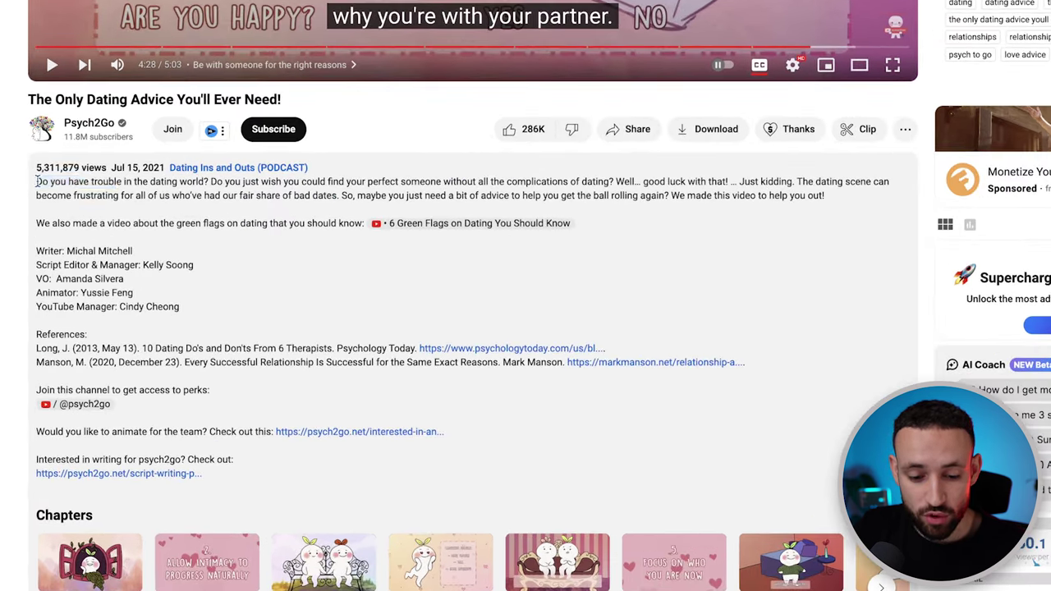
pyautogui.moveTo(282, 170); pyautogui.dragTo(605, 181)
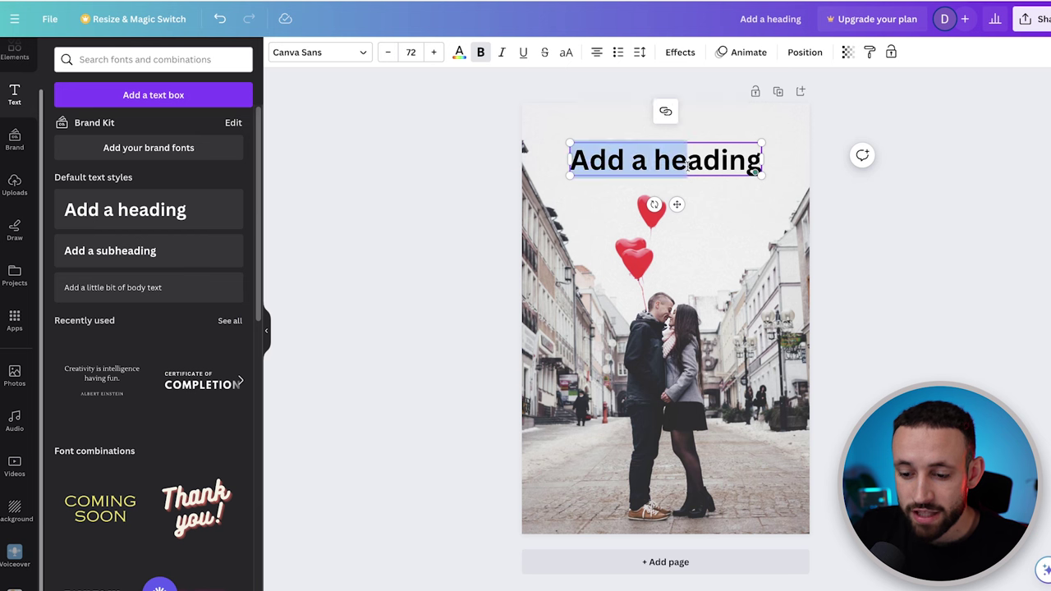
pyautogui.tripleClick(688, 165)
pyautogui.write('FEE')
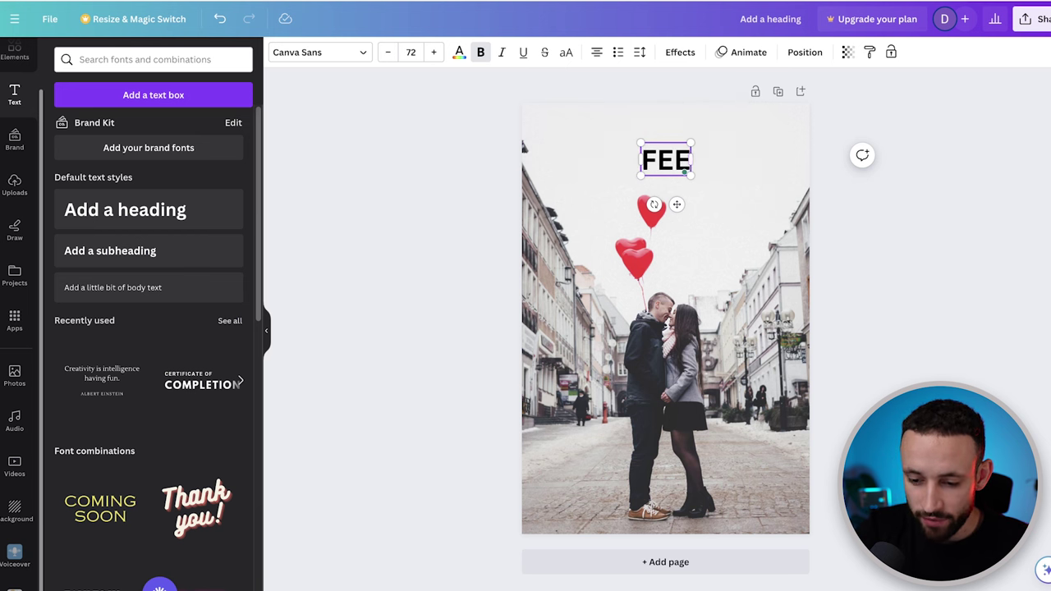
pyautogui.write('LING LOST IN DATING WORLD?')
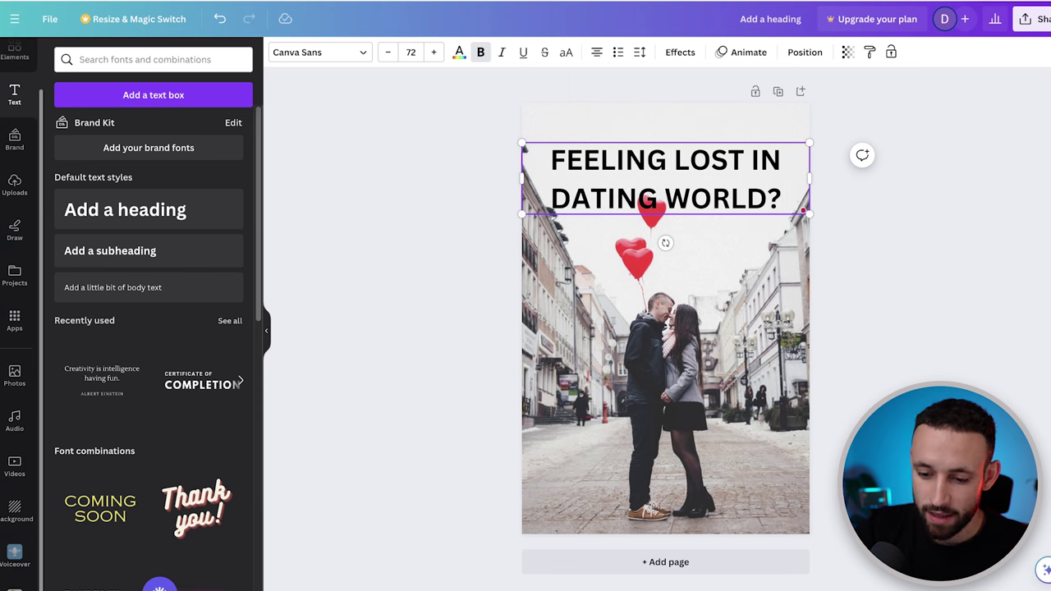
# Set the heading's line spacing to 1.1 and its text colour to white.
pyautogui.hotkey('ctrl', 'a')
pyautogui.click(639, 52)
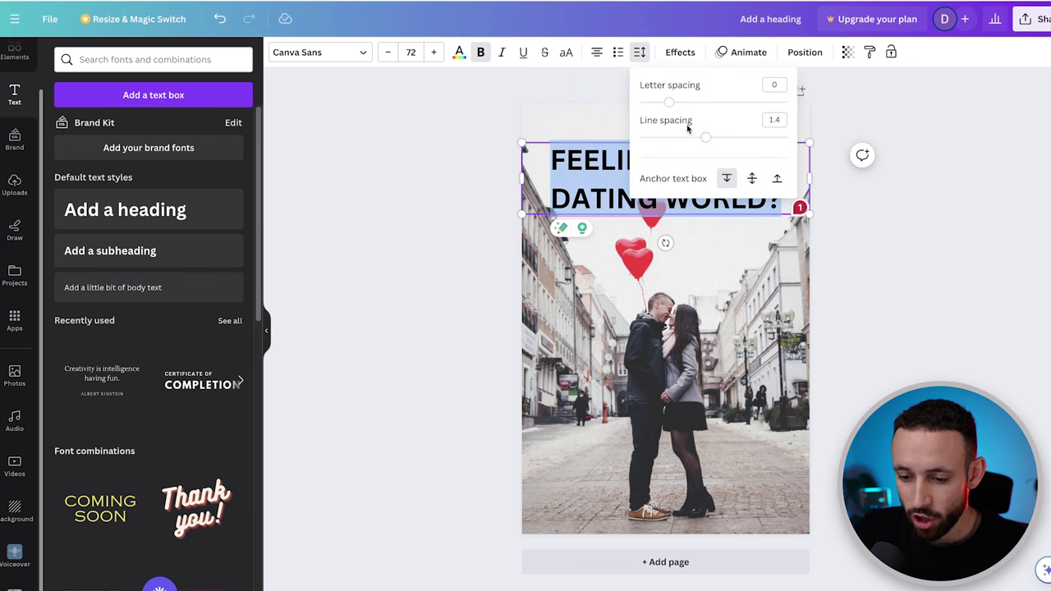
pyautogui.moveTo(703, 140); pyautogui.dragTo(683, 137)
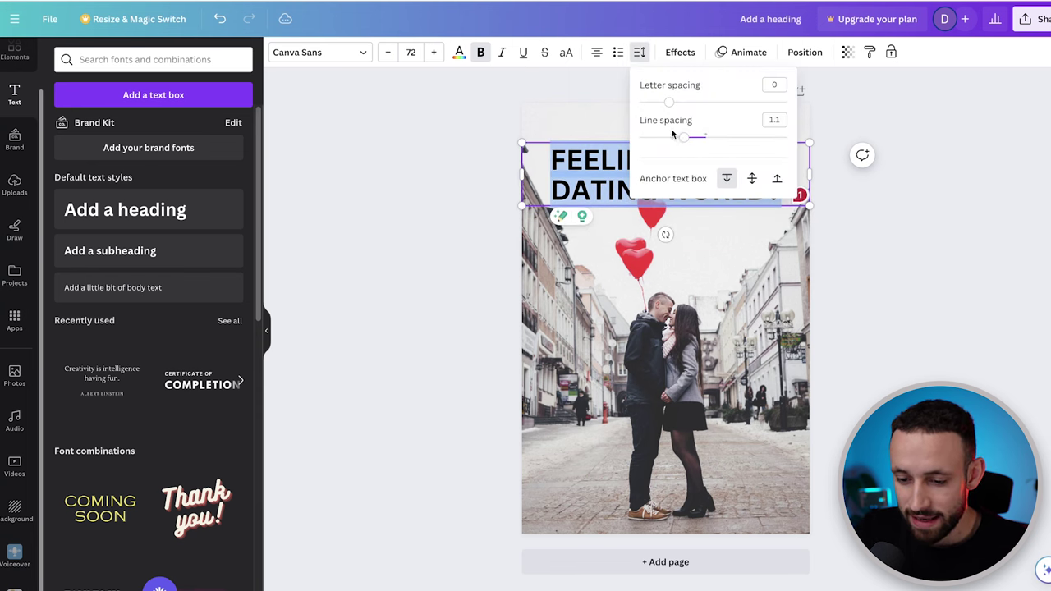
pyautogui.click(459, 52)
pyautogui.click(129, 128)
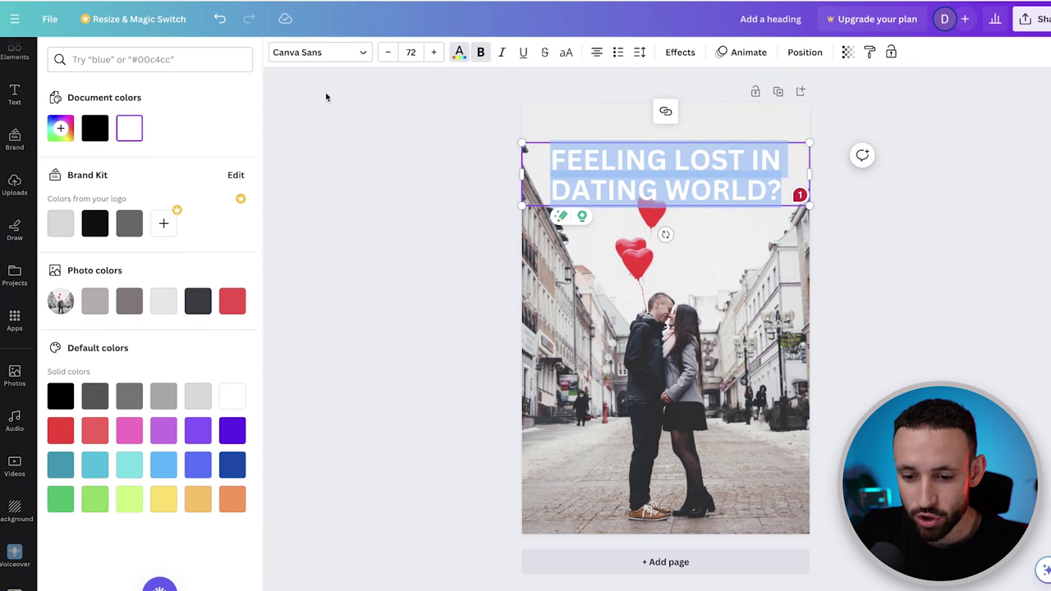
# Apply the Outline effect to the heading in red with a thickness of 75.
pyautogui.click(679, 54)
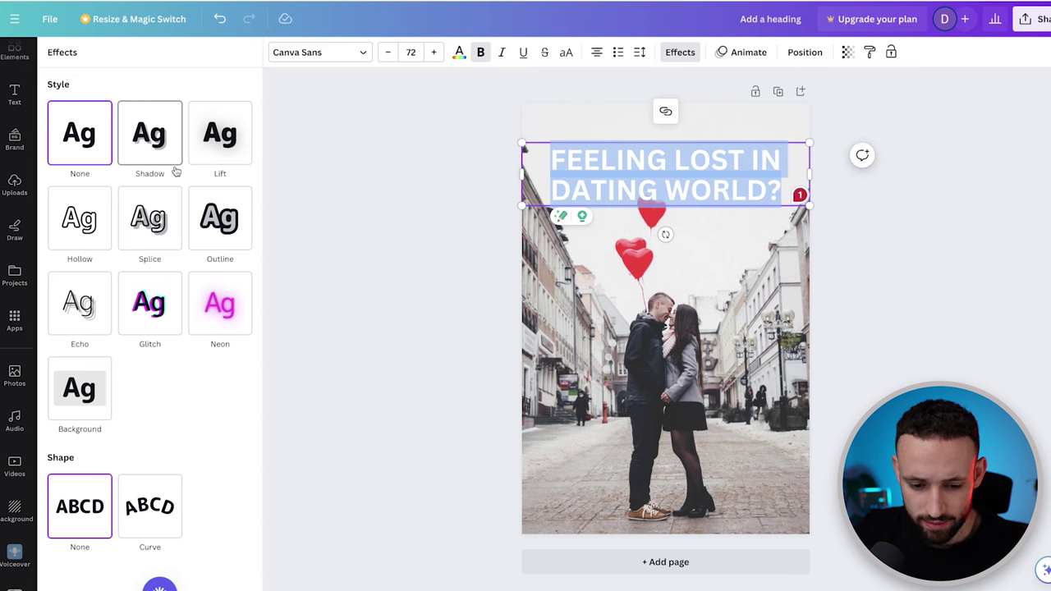
pyautogui.click(215, 219)
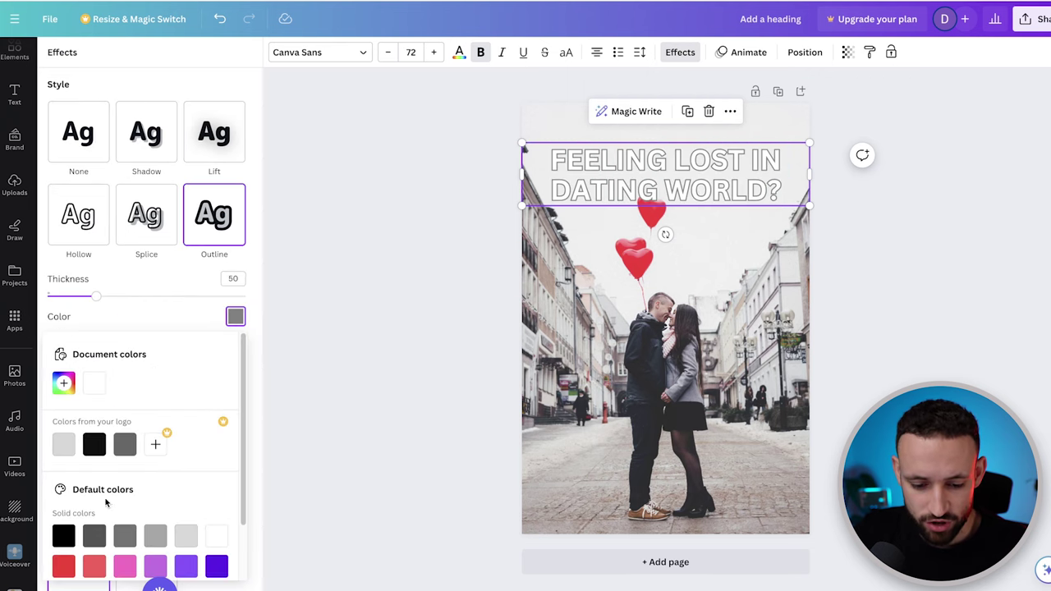
pyautogui.click(65, 566)
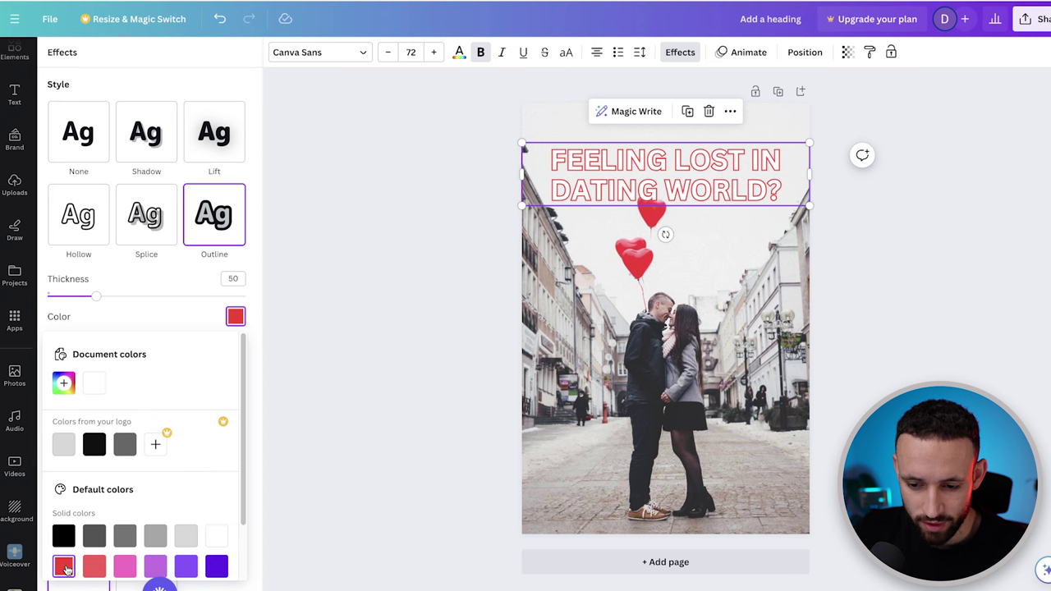
pyautogui.click(63, 536)
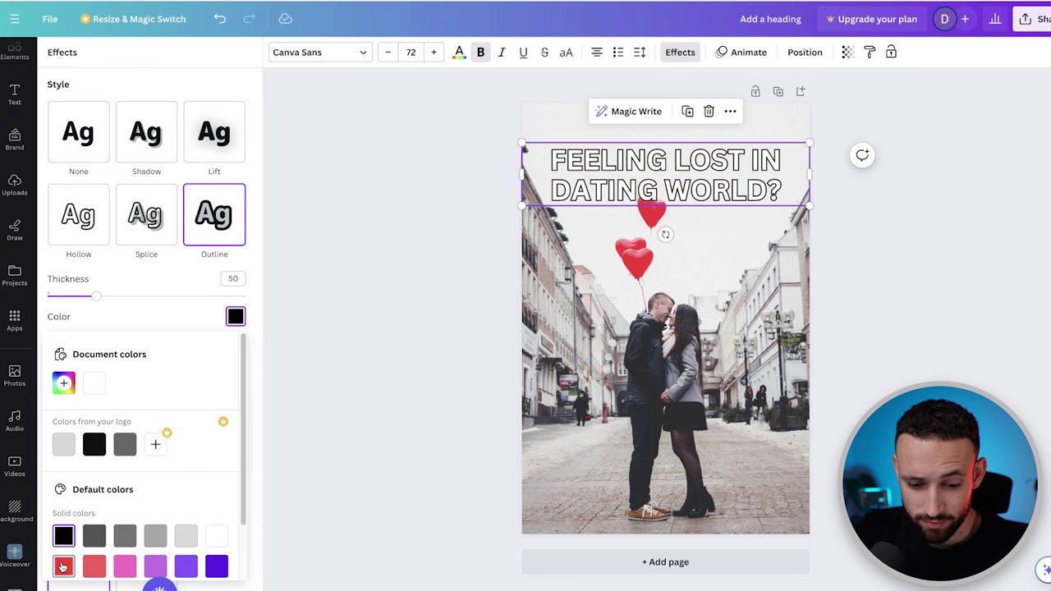
pyautogui.click(63, 566)
pyautogui.moveTo(98, 300); pyautogui.dragTo(122, 300)
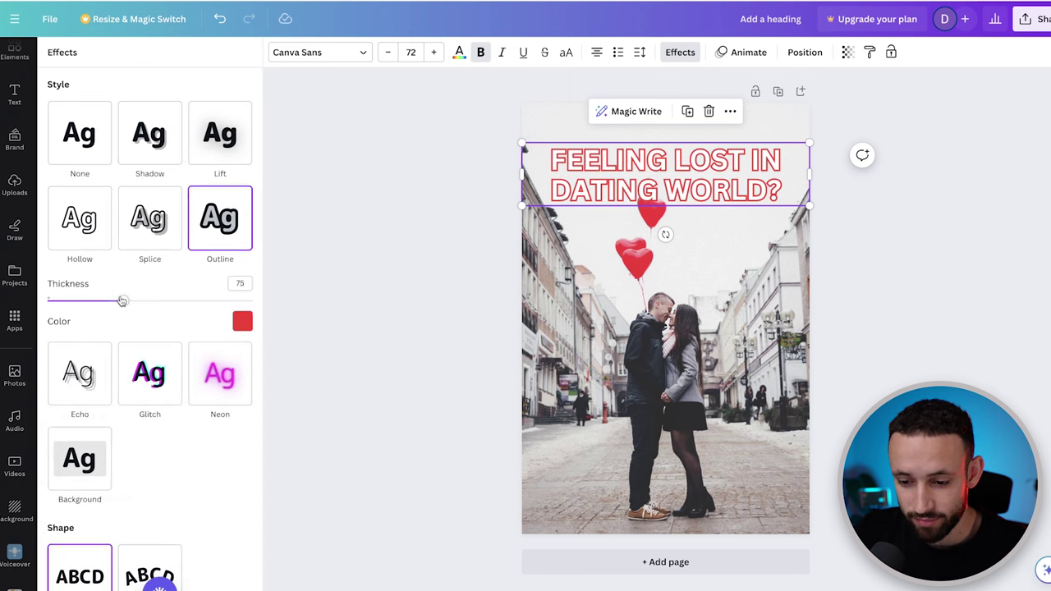
# Move the heading slightly higher so it sits just above the balloons, and deselect it.
pyautogui.click(915, 252)
pyautogui.moveTo(694, 164)
pyautogui.mouseDown()
pyautogui.moveTo(694, 142)
pyautogui.moveTo(710, 164)
pyautogui.mouseUp()
pyautogui.click(848, 187)
pyautogui.click(394, 189)
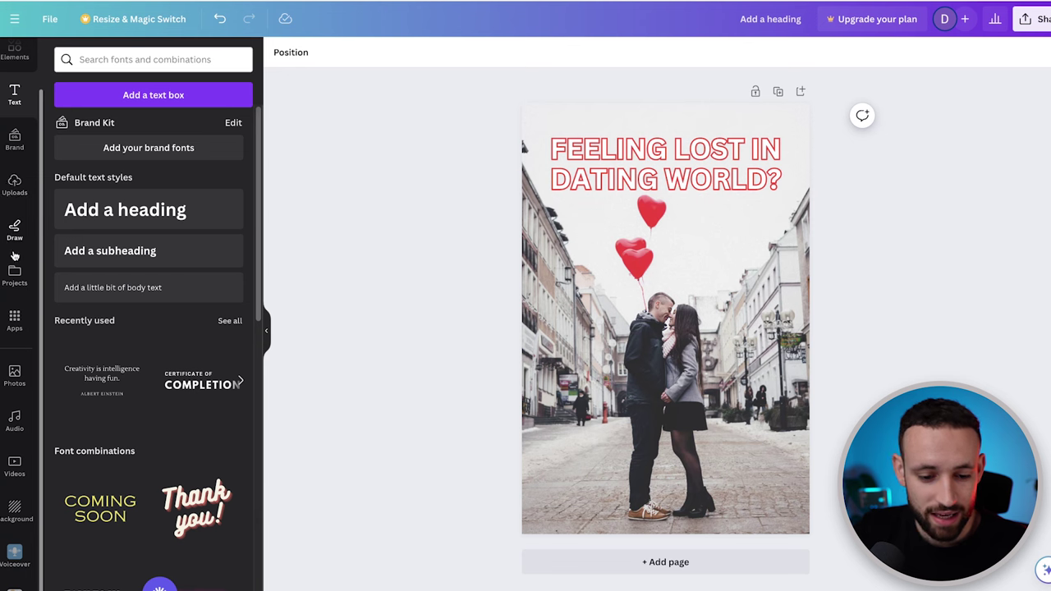
# Add a square shape and turn it into a full-width black band behind the heading.
pyautogui.scroll(1, 14, 376)
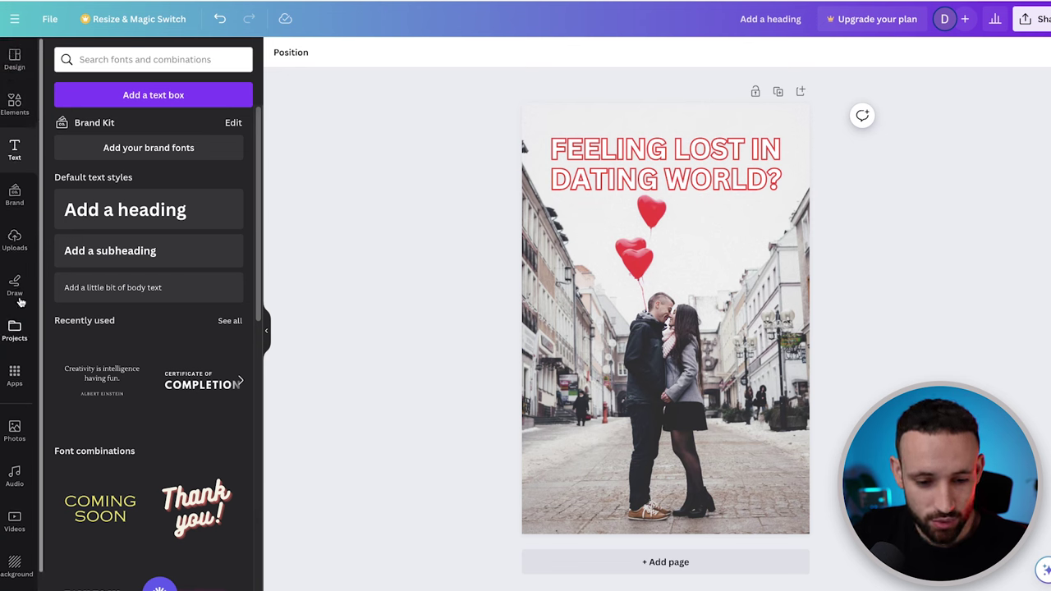
pyautogui.click(15, 102)
pyautogui.click(70, 256)
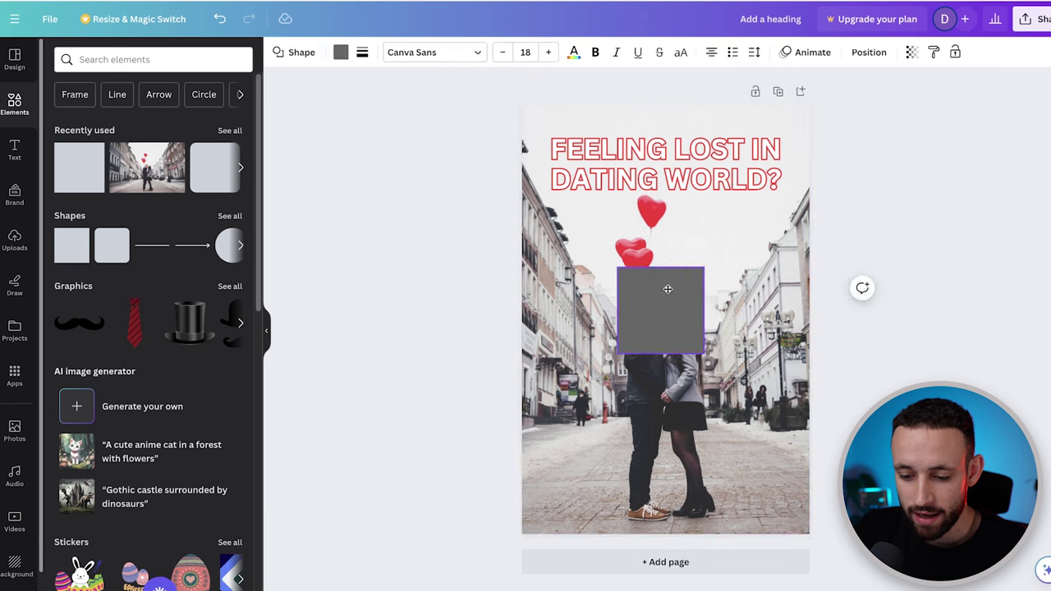
pyautogui.moveTo(669, 288); pyautogui.dragTo(819, 162)
pyautogui.click(850, 179)
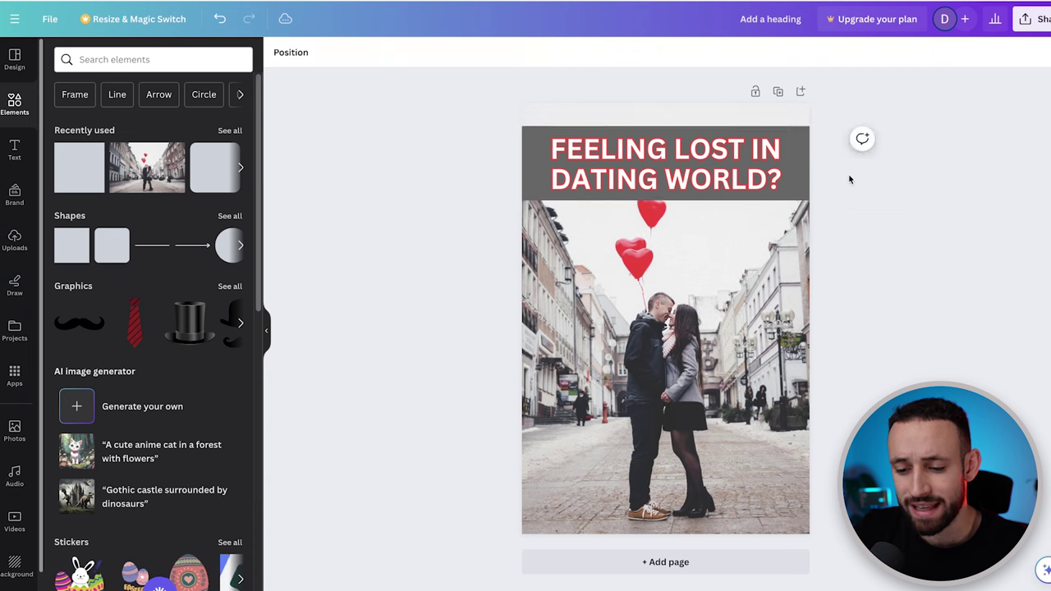
pyautogui.click(549, 146)
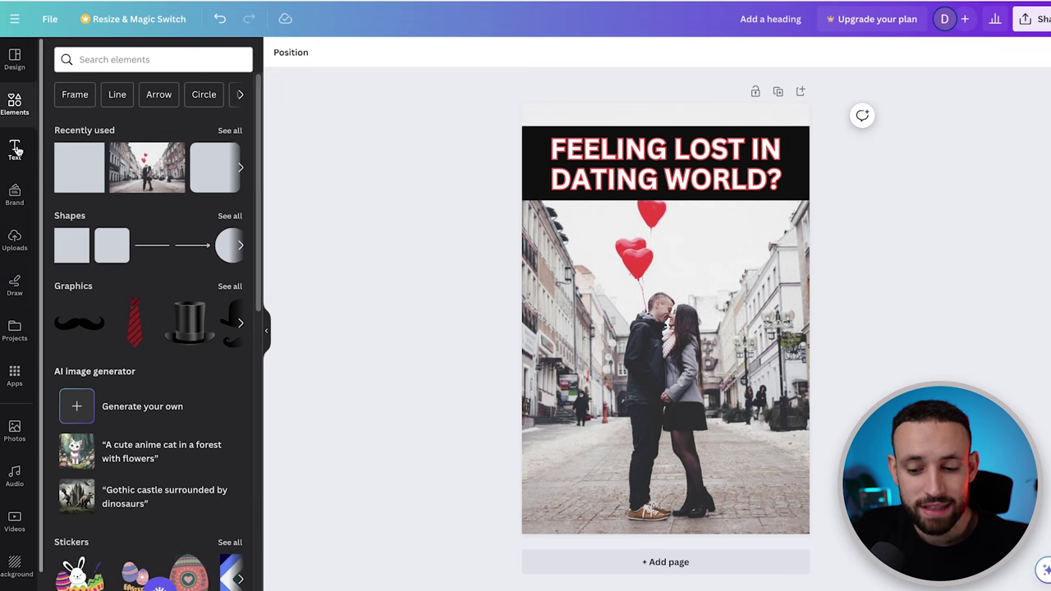
# Add a second heading reading "Discover The Only Dating Advice You'll Ever Need!", taking the title from the YouTube video.
pyautogui.click(16, 149)
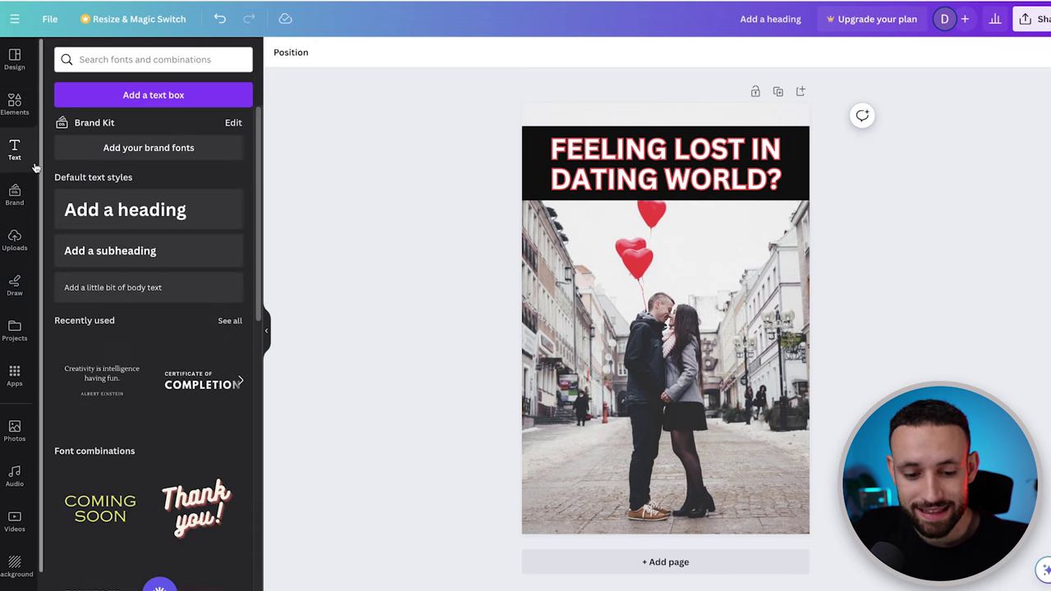
pyautogui.click(91, 209)
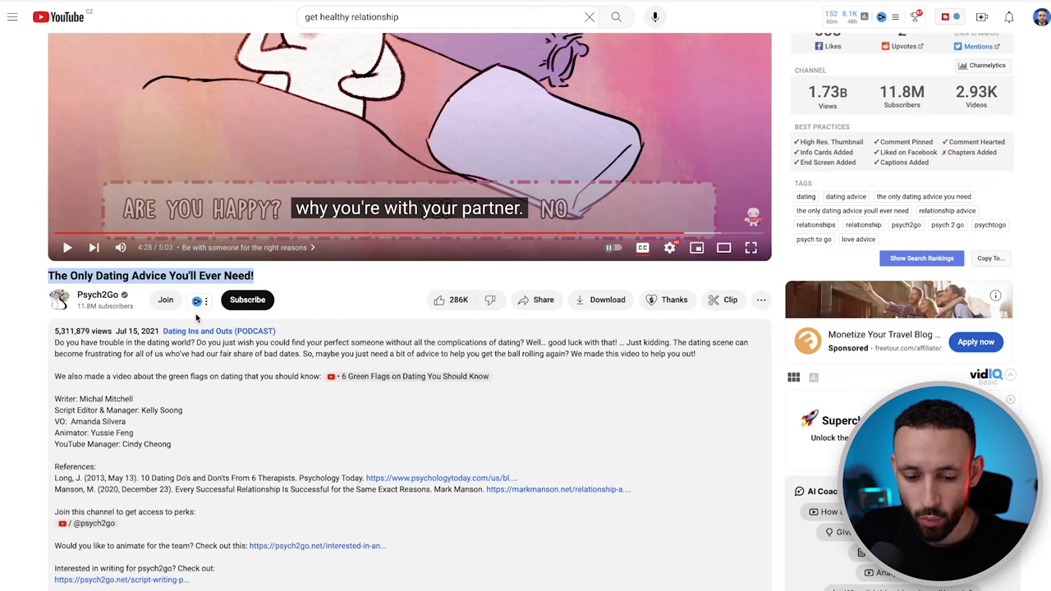
pyautogui.click(245, 282)
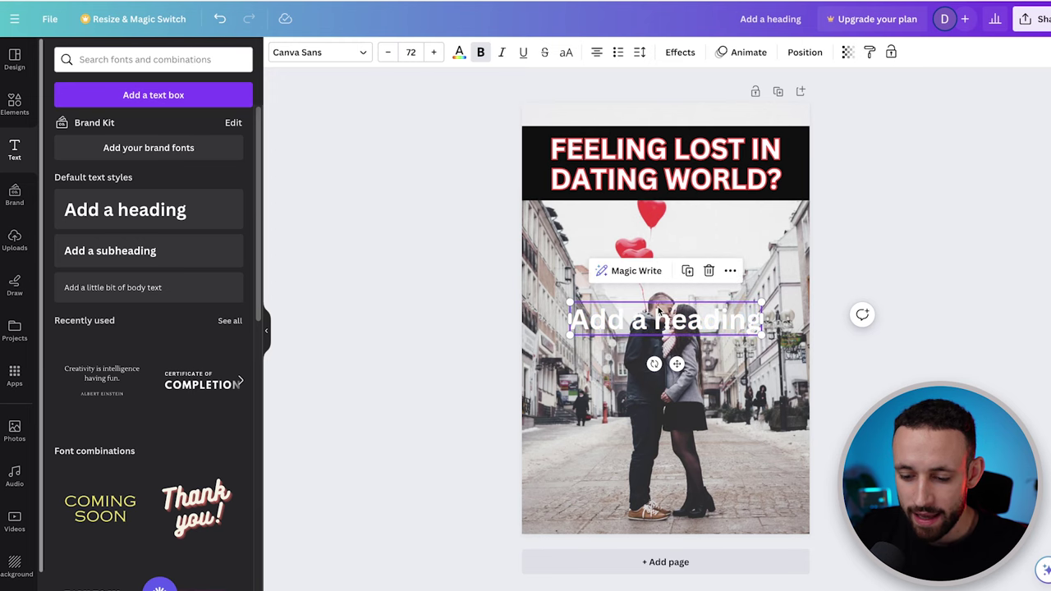
pyautogui.press('Return')
pyautogui.write("The Only Dating Advice You'll Ever Need!")
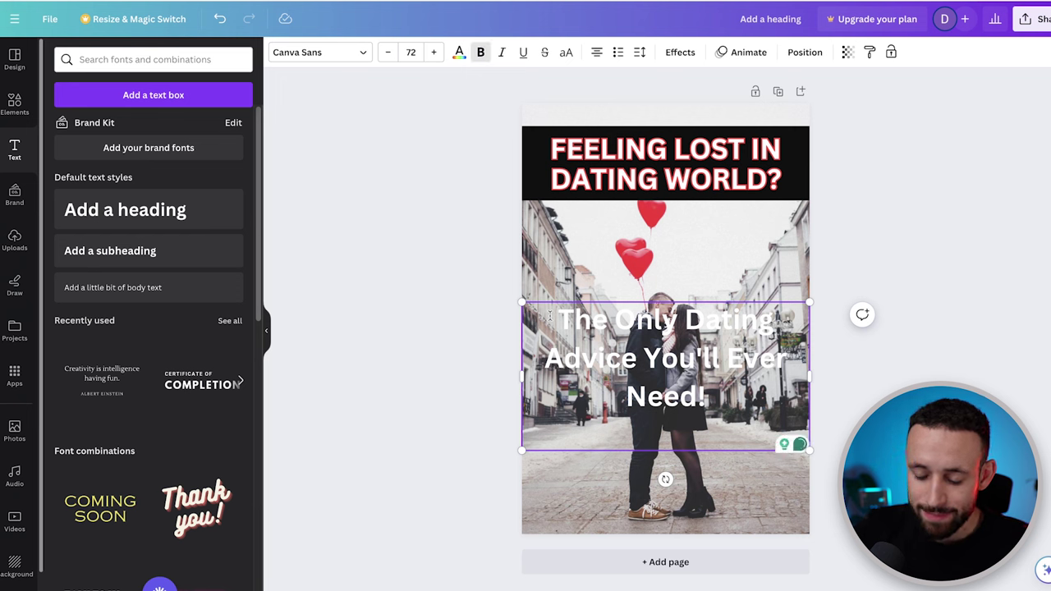
pyautogui.write('Disc')
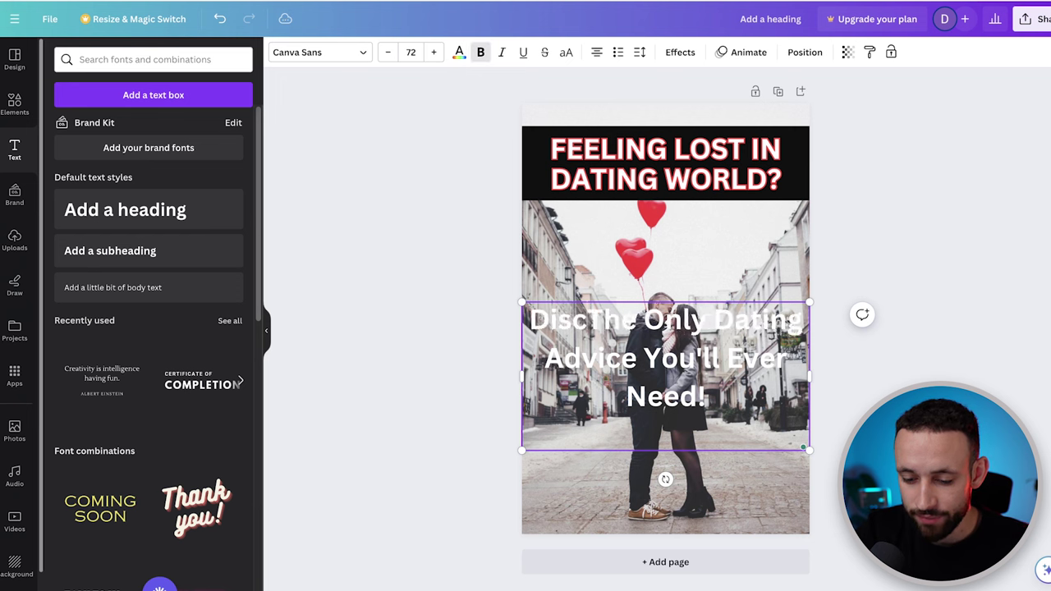
pyautogui.write('over')
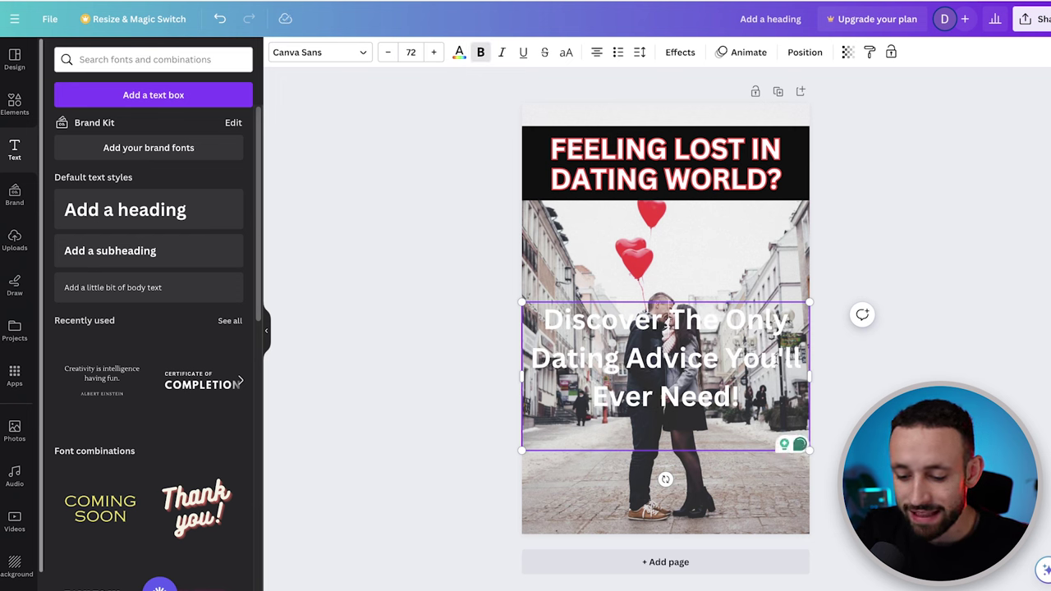
# Format the second heading in Poppins at size 50.1 on two lines, centred over the couple's legs in the lower part of the photo.
pyautogui.moveTo(809, 303); pyautogui.dragTo(743, 337)
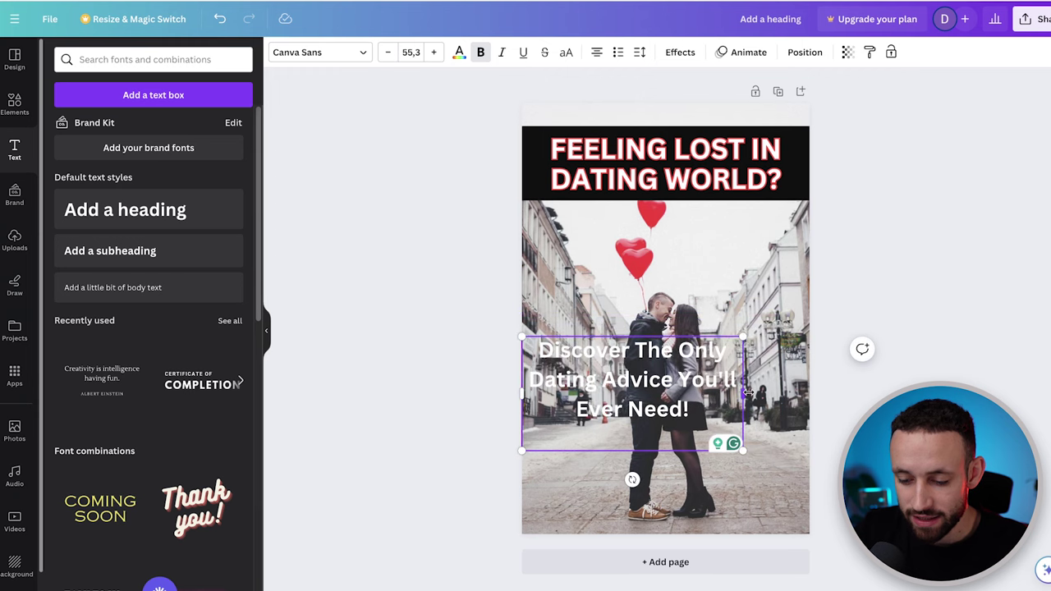
pyautogui.moveTo(747, 393); pyautogui.dragTo(805, 376)
pyautogui.moveTo(803, 334); pyautogui.dragTo(776, 345)
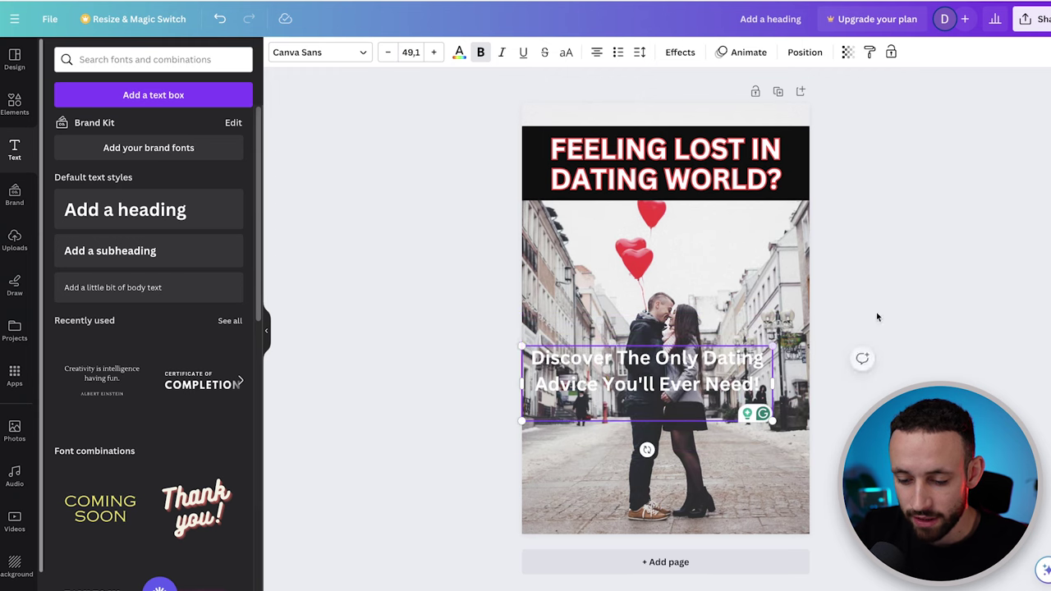
pyautogui.moveTo(648, 418); pyautogui.dragTo(657, 478)
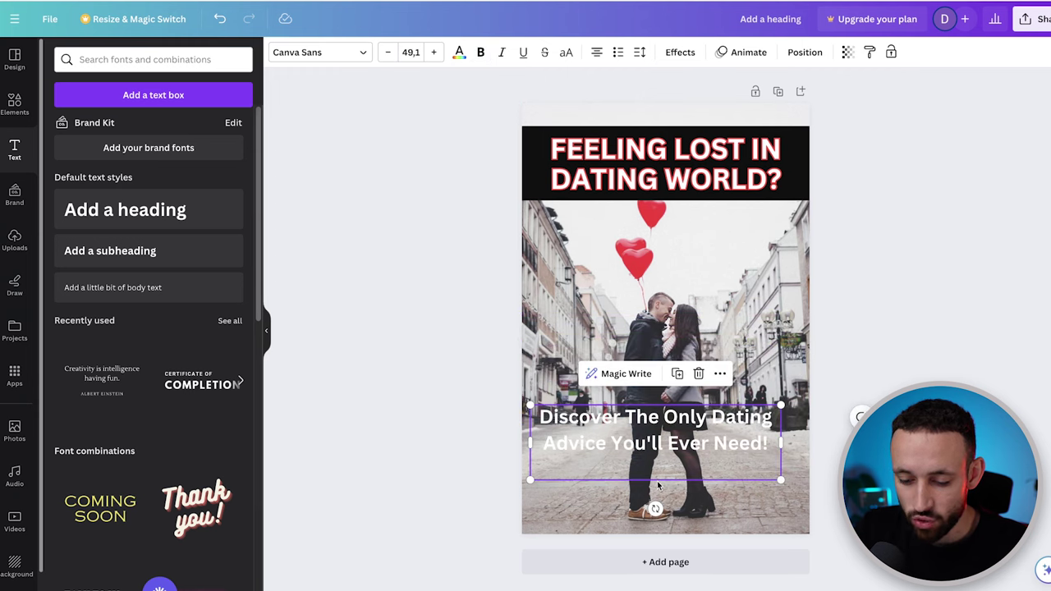
pyautogui.moveTo(781, 480)
pyautogui.mouseDown()
pyautogui.moveTo(795, 491)
pyautogui.moveTo(786, 482)
pyautogui.mouseUp()
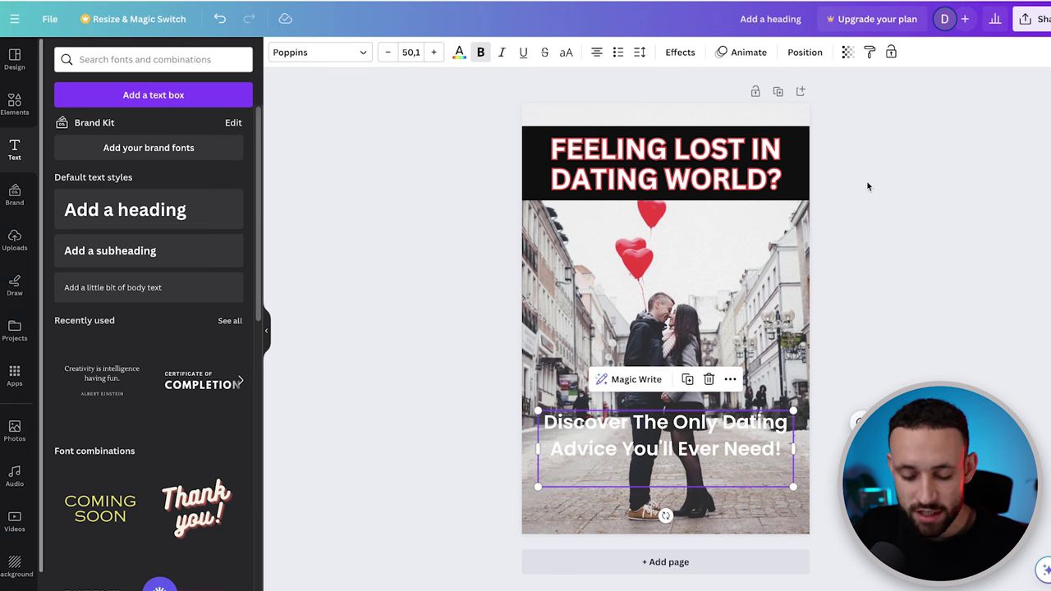
# Duplicate the black band, place the copy behind the second heading and recolour it light red.
pyautogui.click(804, 138)
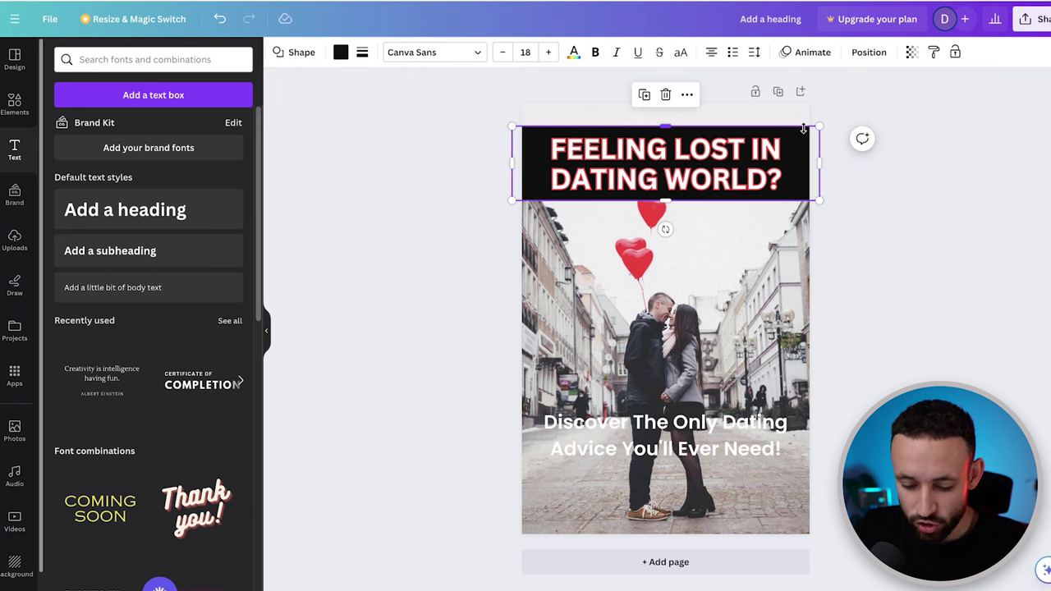
pyautogui.press('super+d')
pyautogui.moveTo(797, 164); pyautogui.dragTo(781, 422)
pyautogui.rightClick(786, 418)
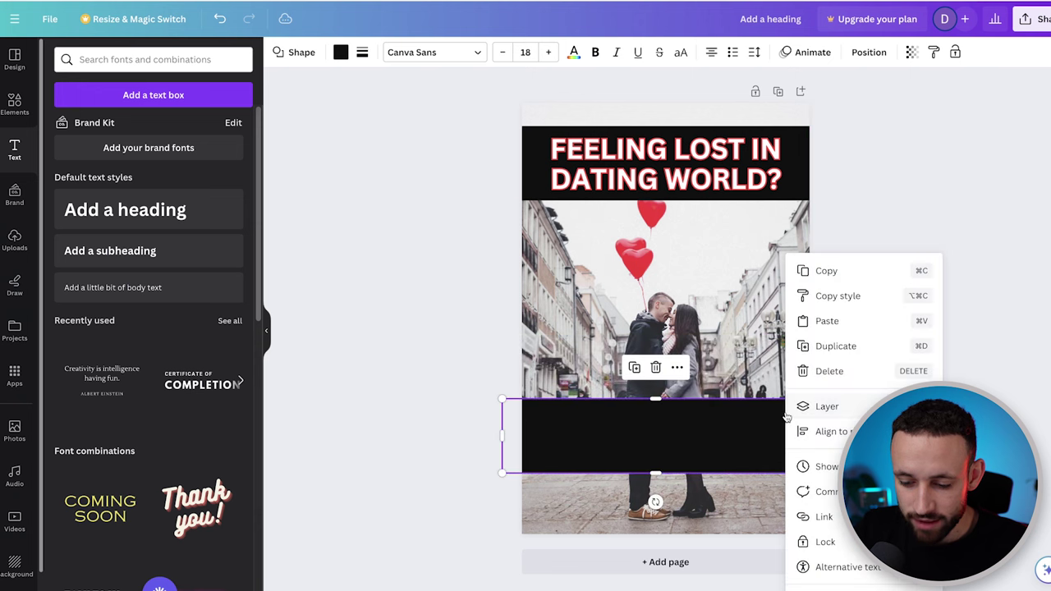
pyautogui.write("Discover The Only Dating Advice You'll Ever Need!")
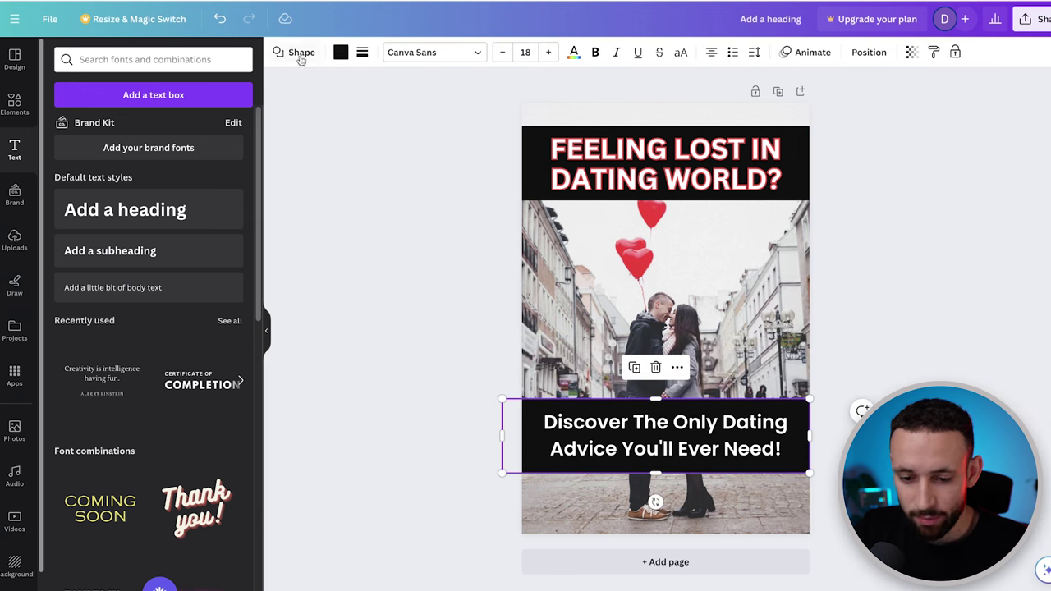
pyautogui.click(340, 52)
pyautogui.click(94, 431)
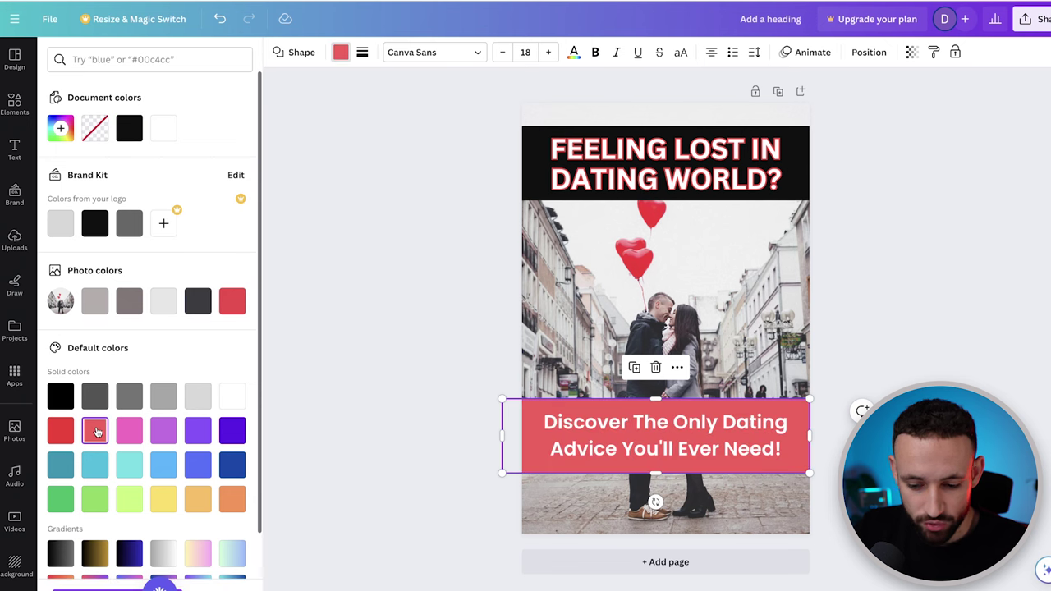
# Try pink as the text colour of the words "Dating Advice" in the second heading.
pyautogui.click(343, 240)
pyautogui.click(343, 239)
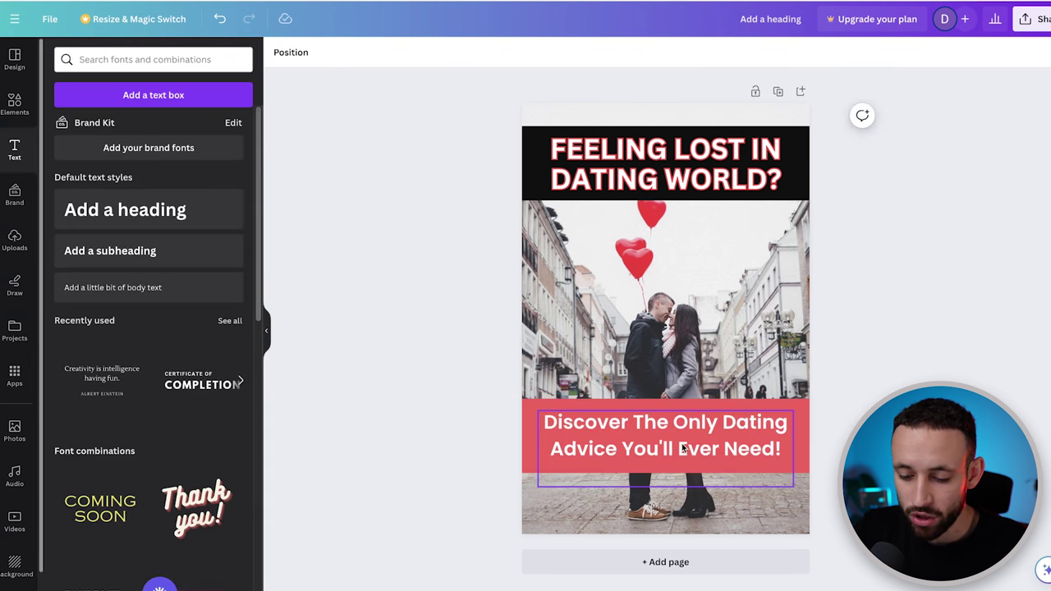
pyautogui.click(671, 410)
pyautogui.moveTo(725, 421); pyautogui.dragTo(580, 451)
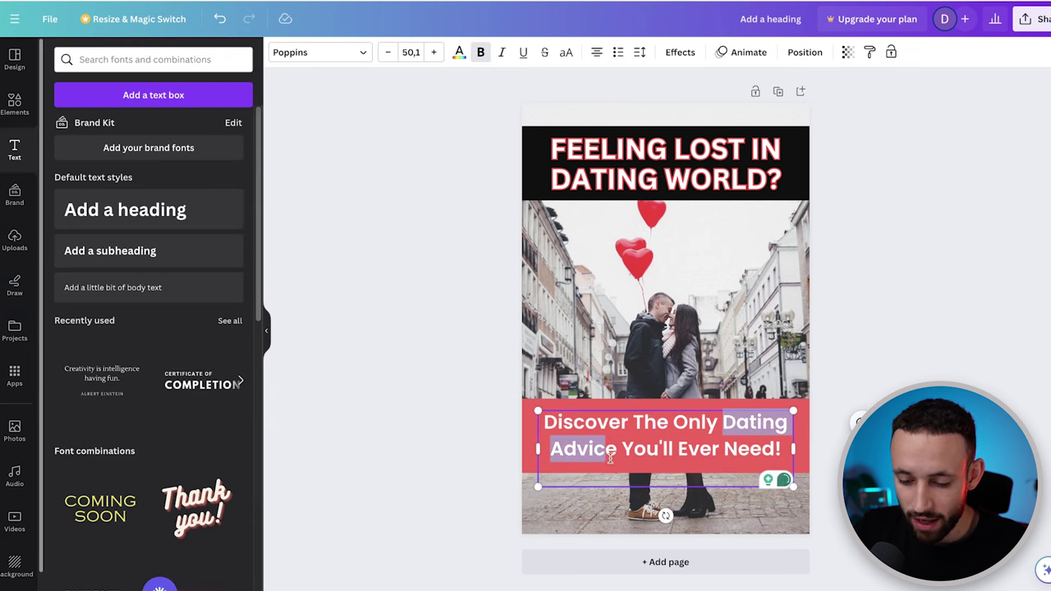
pyautogui.click(458, 52)
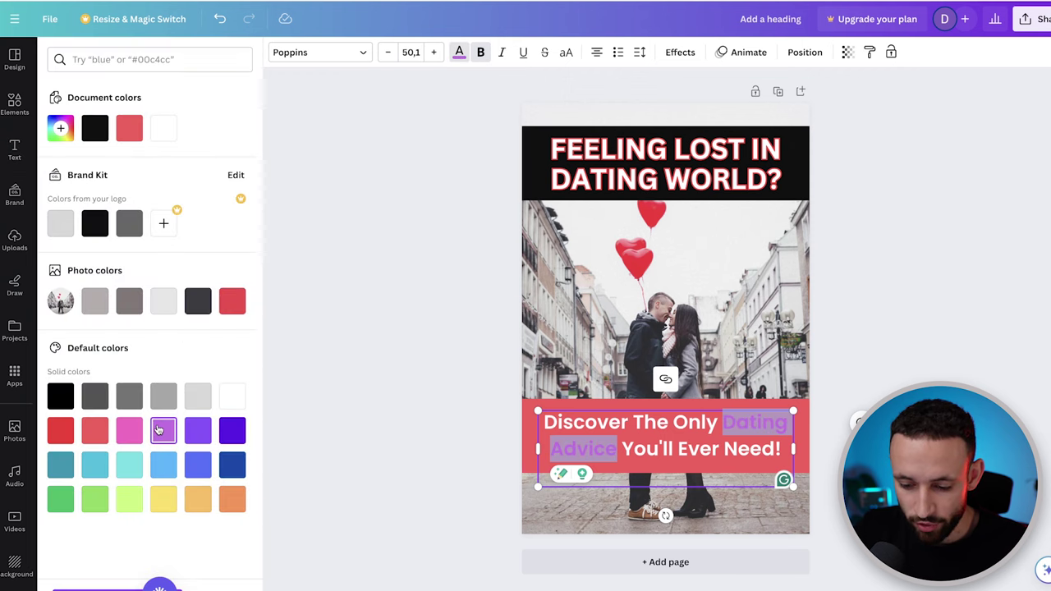
pyautogui.click(131, 430)
pyautogui.click(594, 421)
# Recolour the words "Dating Advice" in the second heading black and set them in the Black weight of Poppins.
pyautogui.click(725, 422)
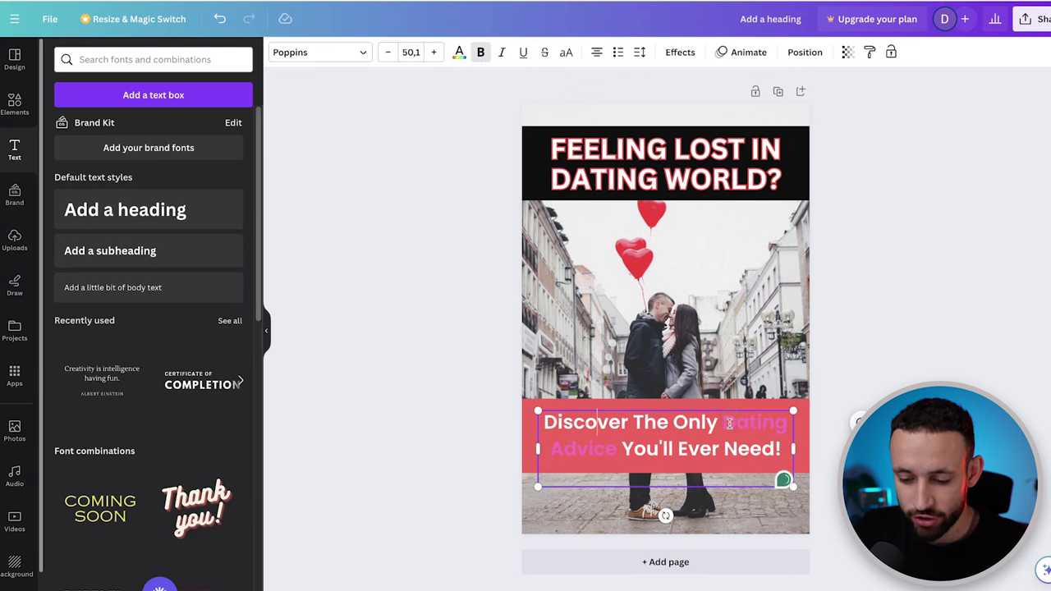
pyautogui.moveTo(725, 422); pyautogui.dragTo(633, 446)
pyautogui.click(320, 52)
pyautogui.click(54, 200)
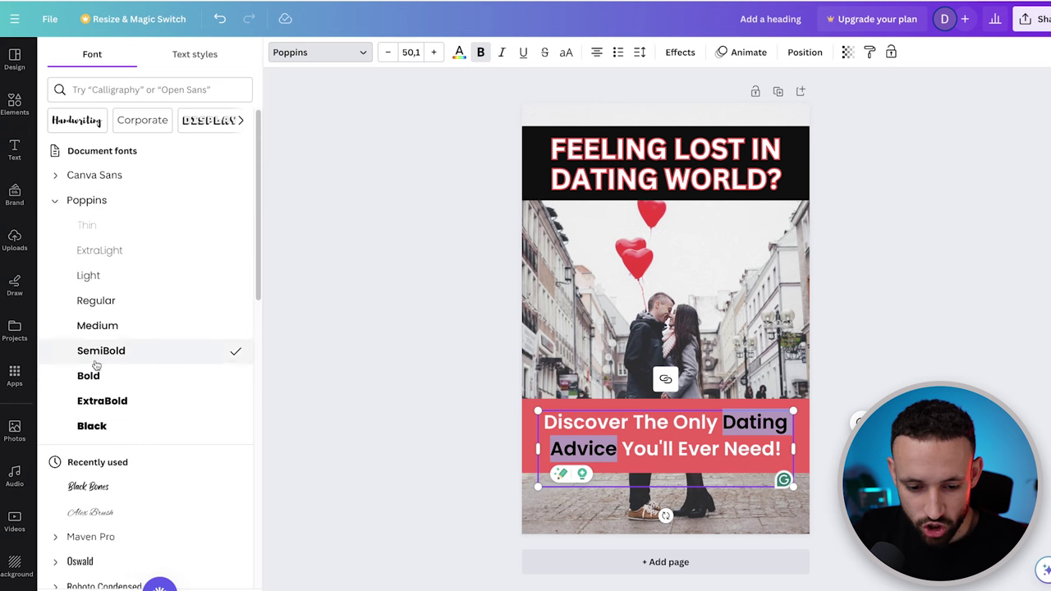
pyautogui.click(123, 426)
pyautogui.click(335, 249)
pyautogui.click(370, 228)
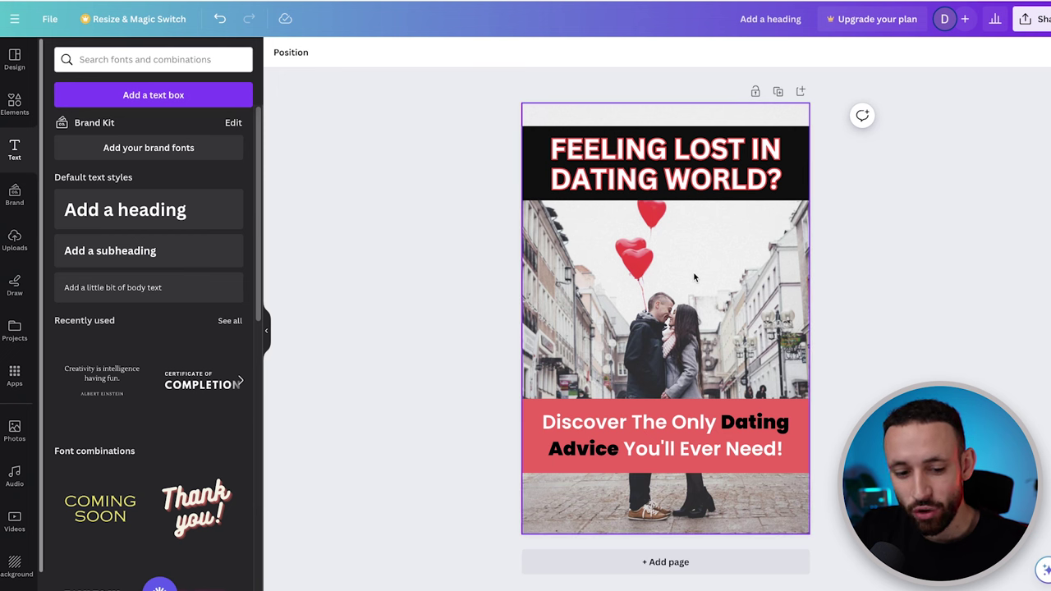
# Search the elements for "circle" and place a thick ring graphic on the photo.
pyautogui.click(15, 103)
pyautogui.click(148, 59)
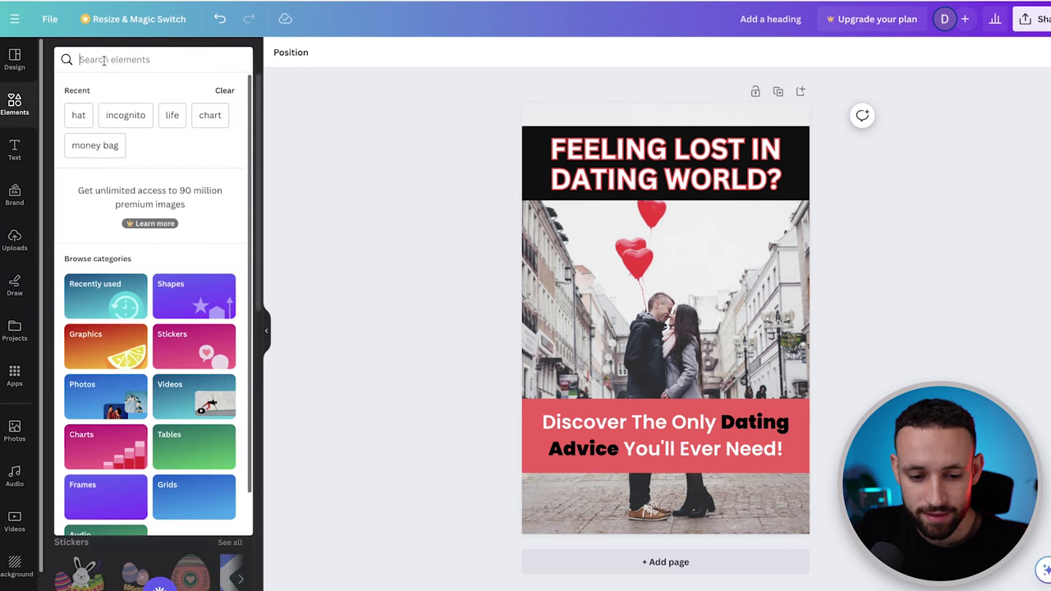
pyautogui.write('circle')
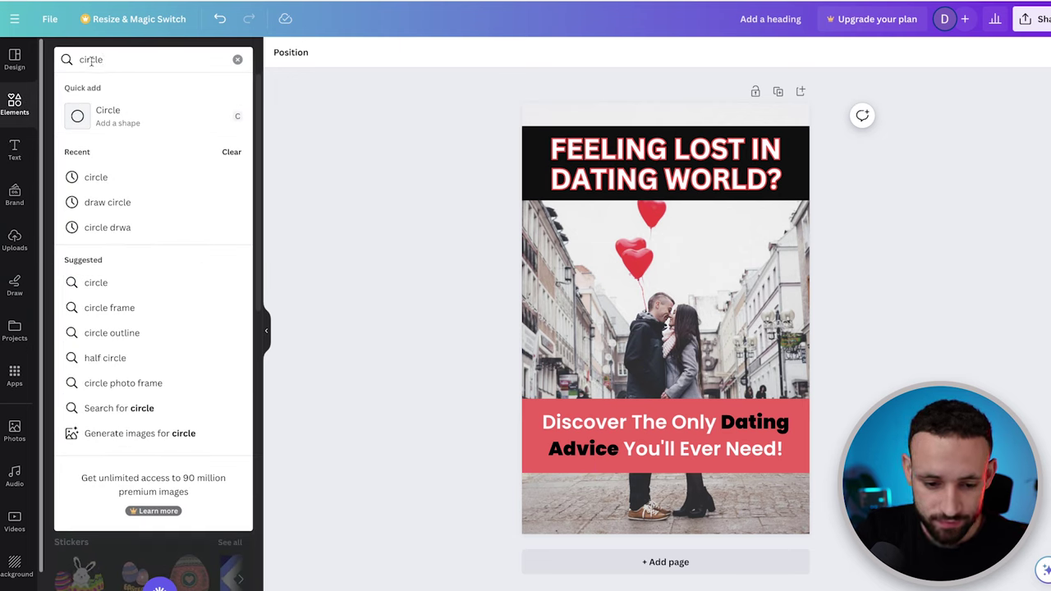
pyautogui.press('Return')
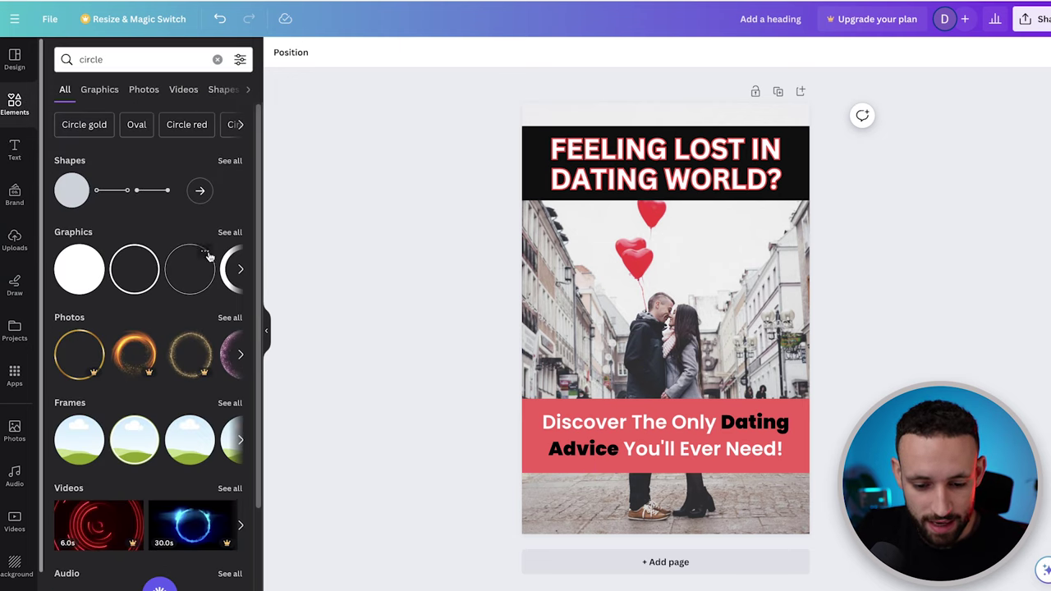
pyautogui.click(240, 269)
pyautogui.moveTo(87, 267); pyautogui.dragTo(631, 271)
# Recolour the ring red, shrink it and place it over the street lamps to the right of the couple.
pyautogui.click(422, 53)
pyautogui.click(424, 53)
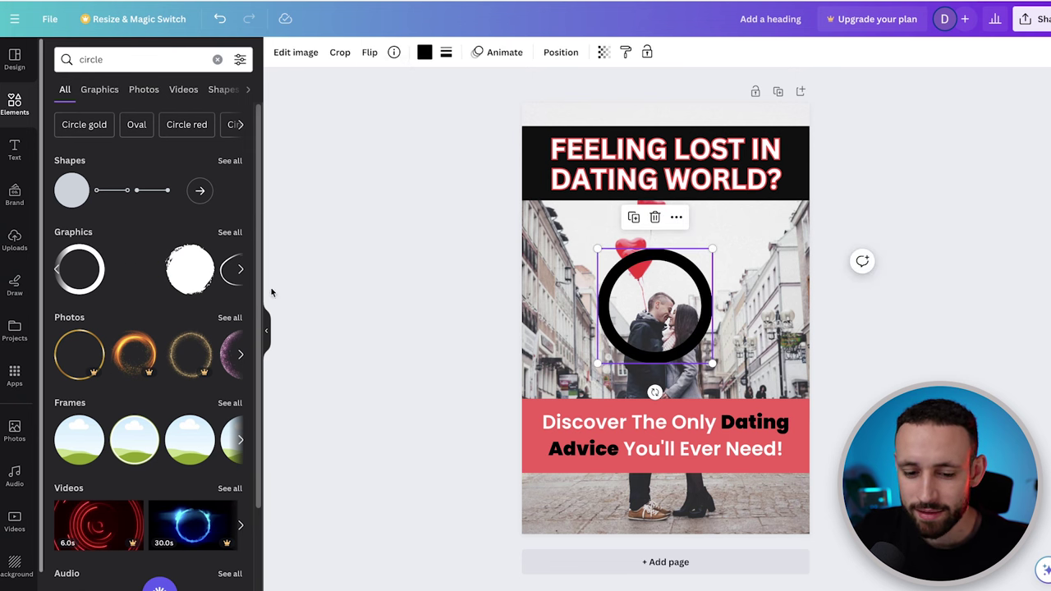
pyautogui.click(425, 53)
pyautogui.click(232, 300)
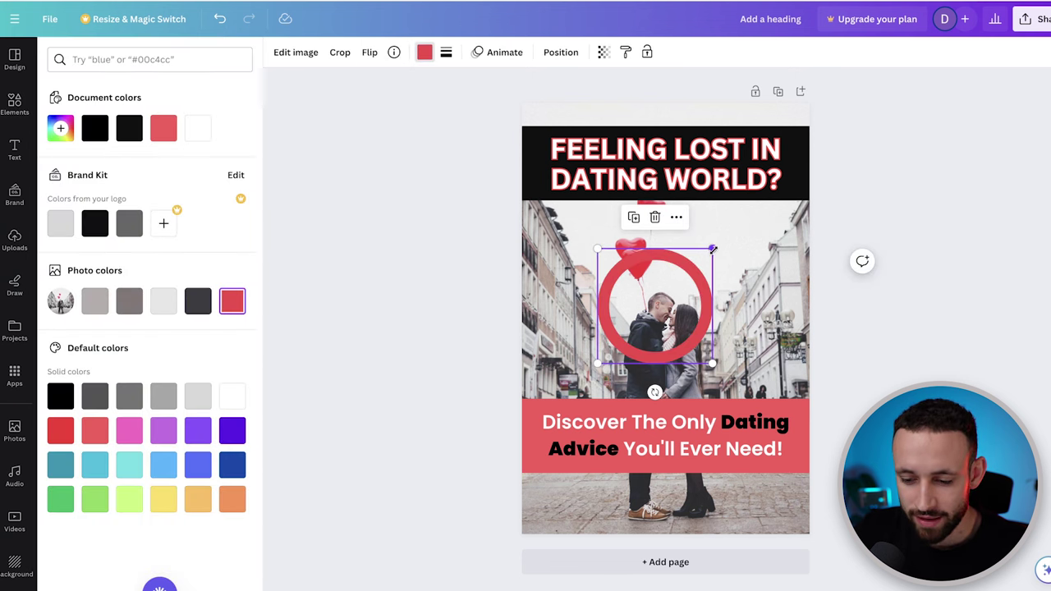
pyautogui.moveTo(712, 248); pyautogui.dragTo(765, 350)
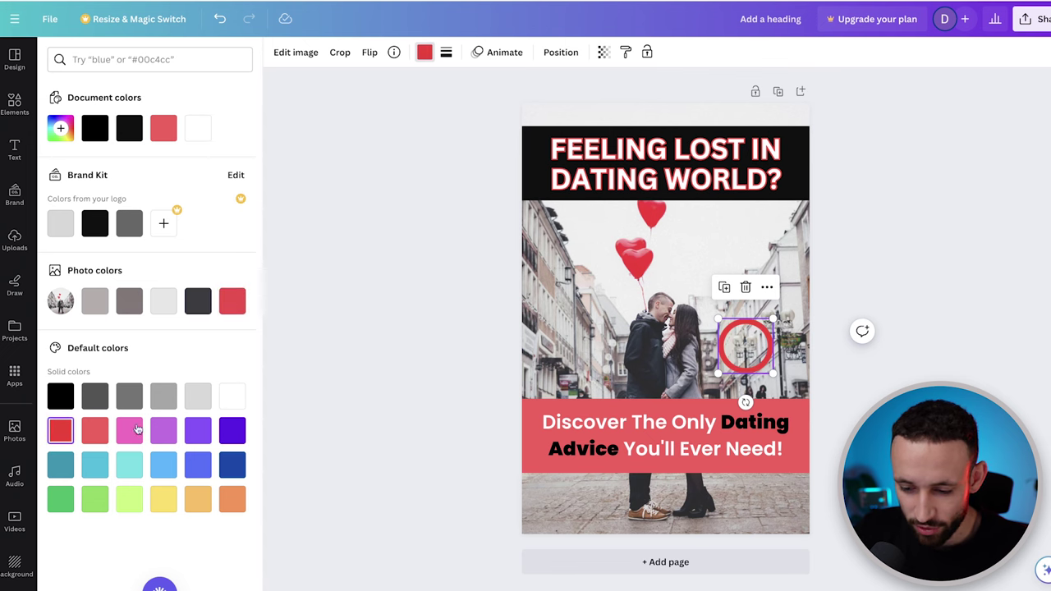
pyautogui.click(888, 249)
pyautogui.click(889, 250)
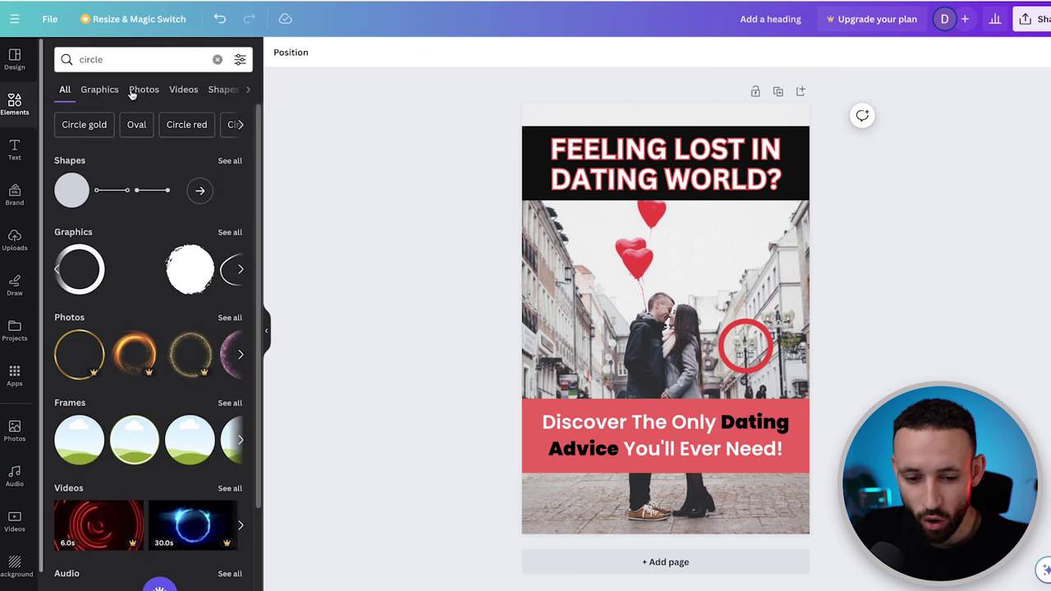
# Search the elements for "arrow", add a curved arrow above the ring and rotate it to point at the balloons.
pyautogui.click(217, 59)
pyautogui.write('arrow')
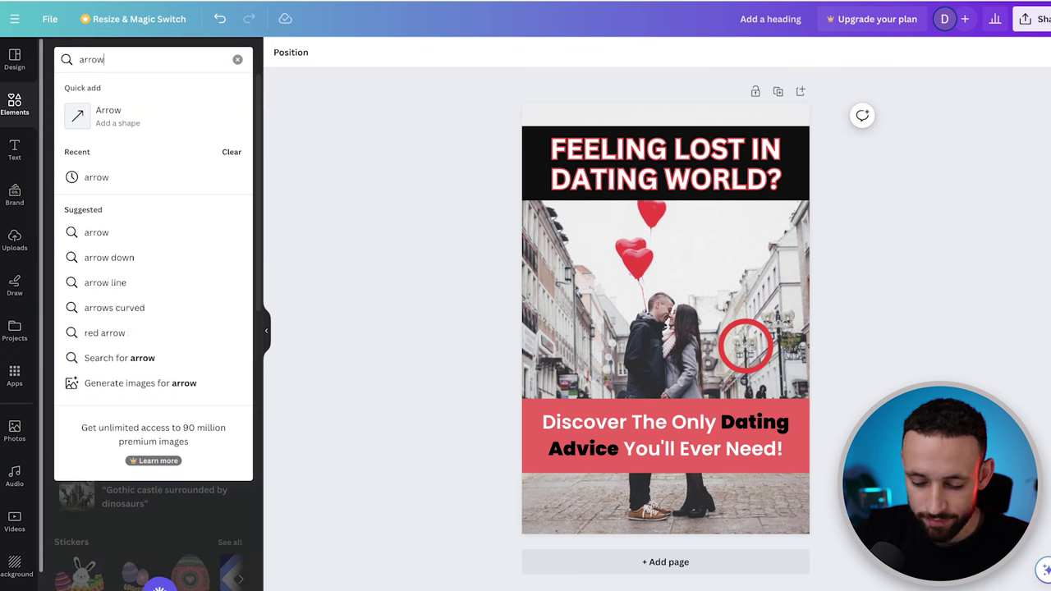
pyautogui.click(107, 112)
pyautogui.moveTo(666, 390); pyautogui.dragTo(332, 240)
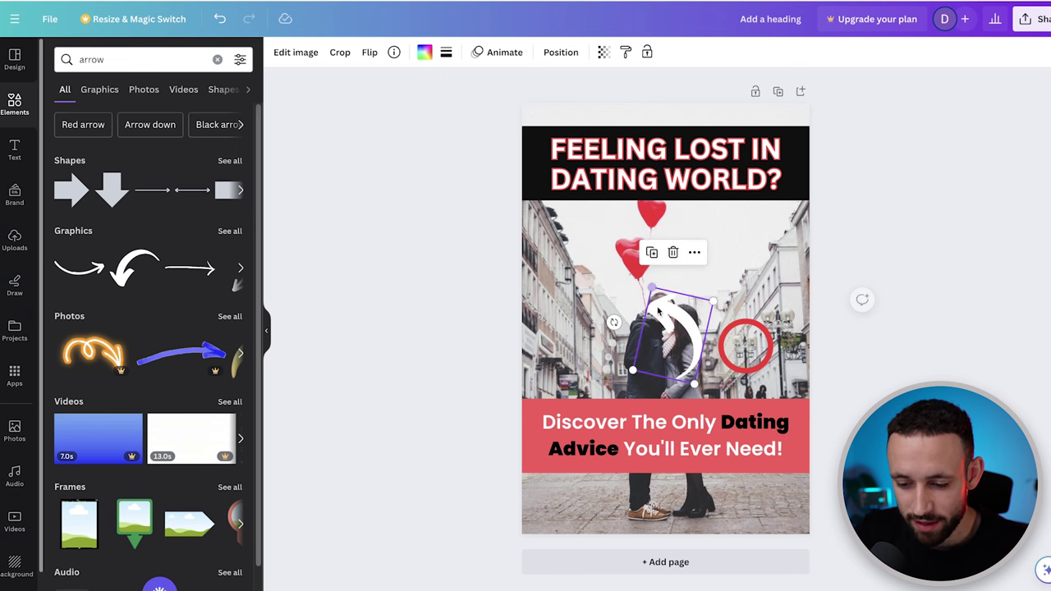
pyautogui.moveTo(682, 308); pyautogui.dragTo(726, 266)
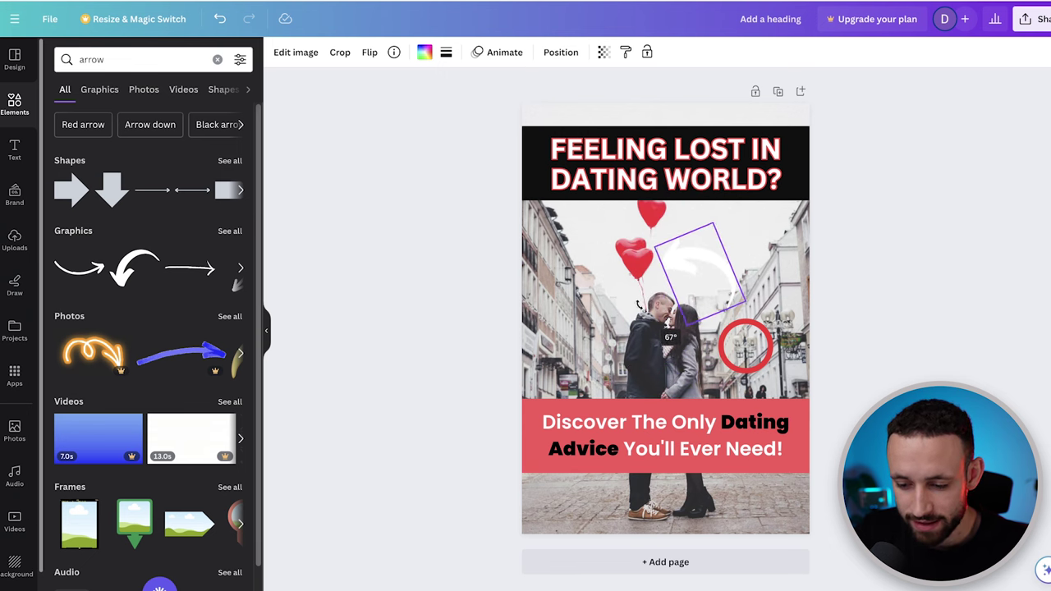
# Recolour the curved arrow pink, trying red from the document colours first.
pyautogui.click(423, 55)
pyautogui.click(163, 129)
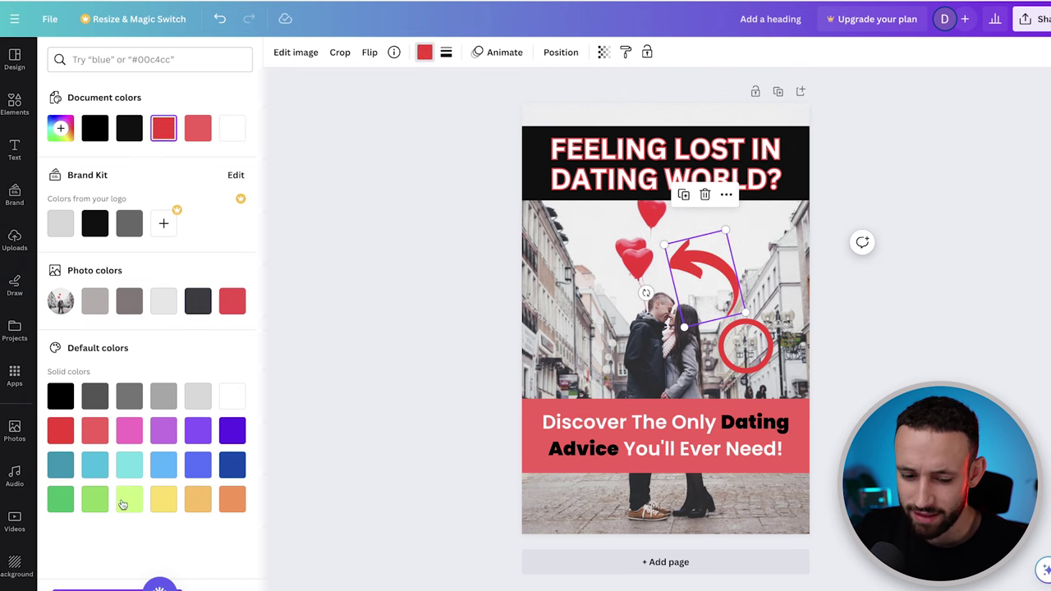
pyautogui.click(129, 430)
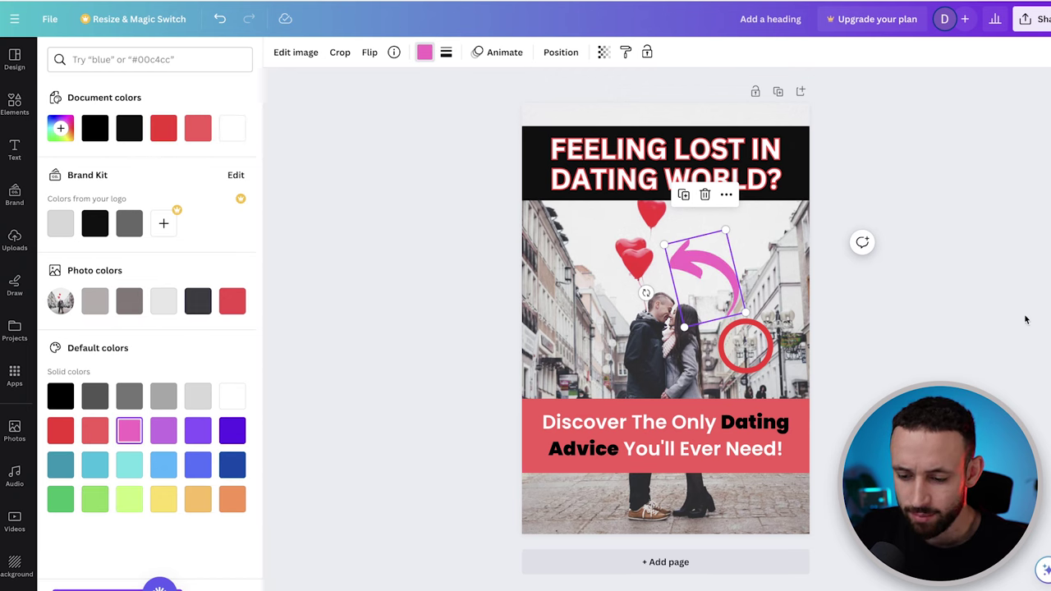
pyautogui.click(955, 298)
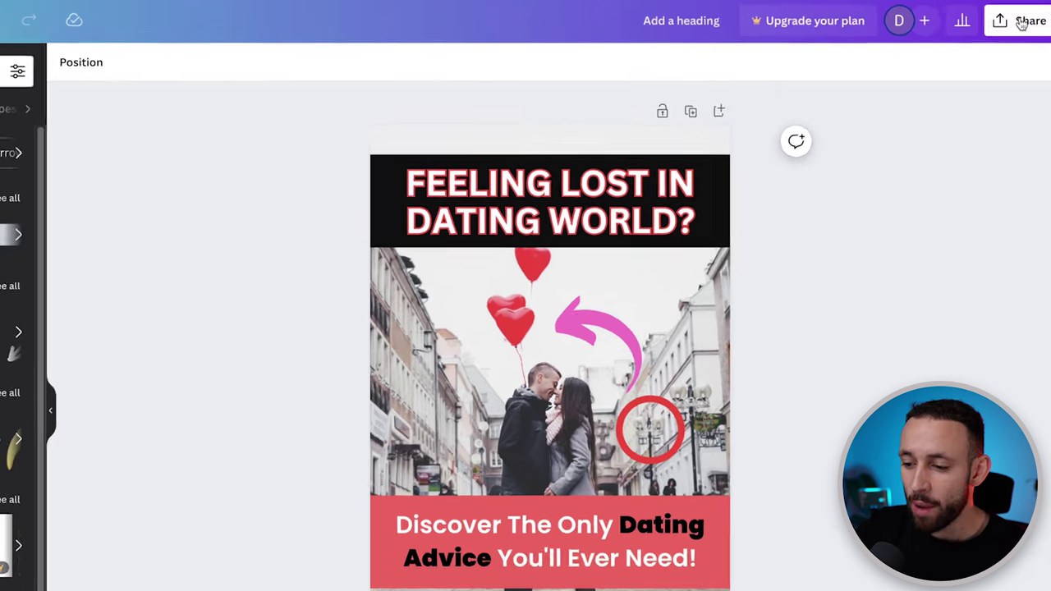
# Download the finished 1,000 × 1,500 px design.
pyautogui.click(1039, 19)
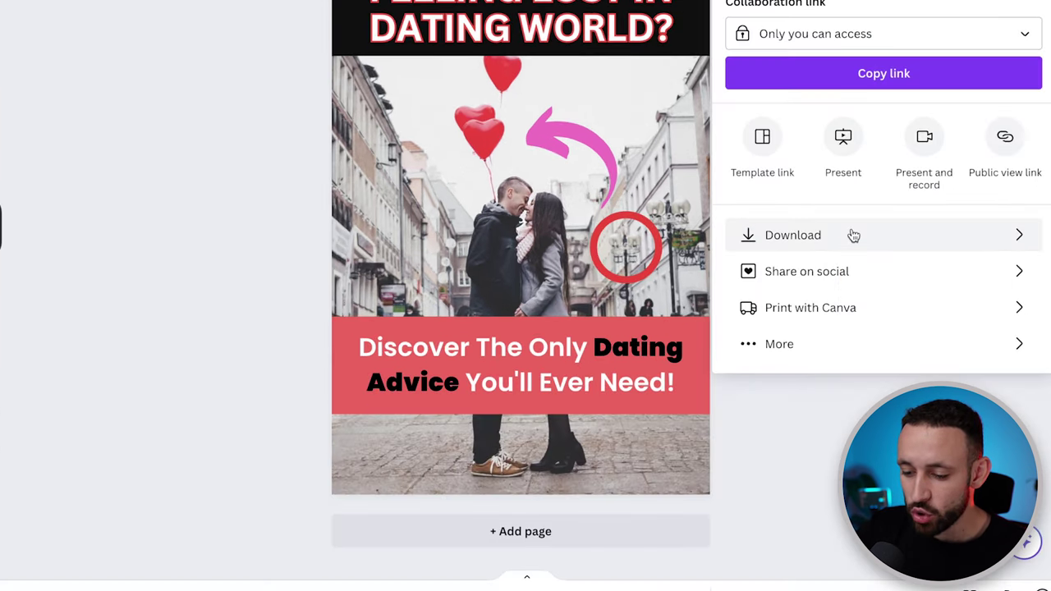
pyautogui.click(851, 439)
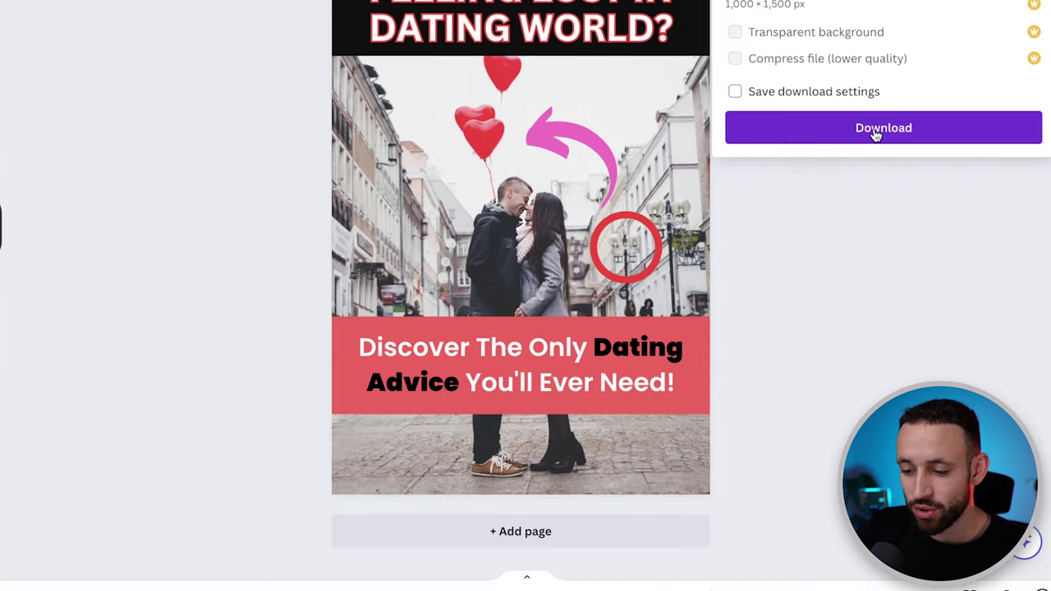
pyautogui.click(877, 132)
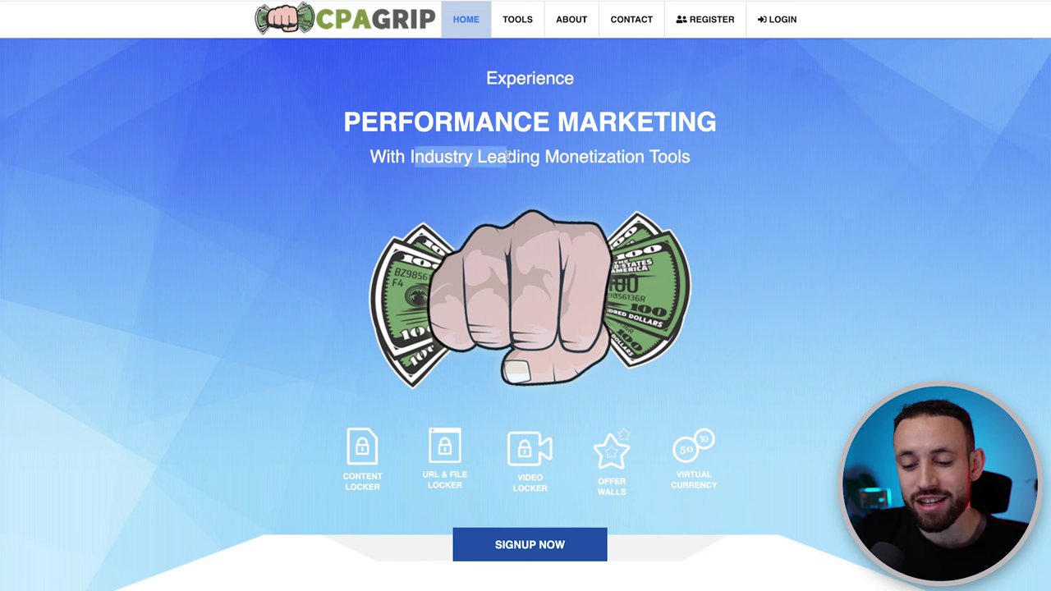
# Switch to the CPAGrip website and open its registration page.
pyautogui.click(726, 172)
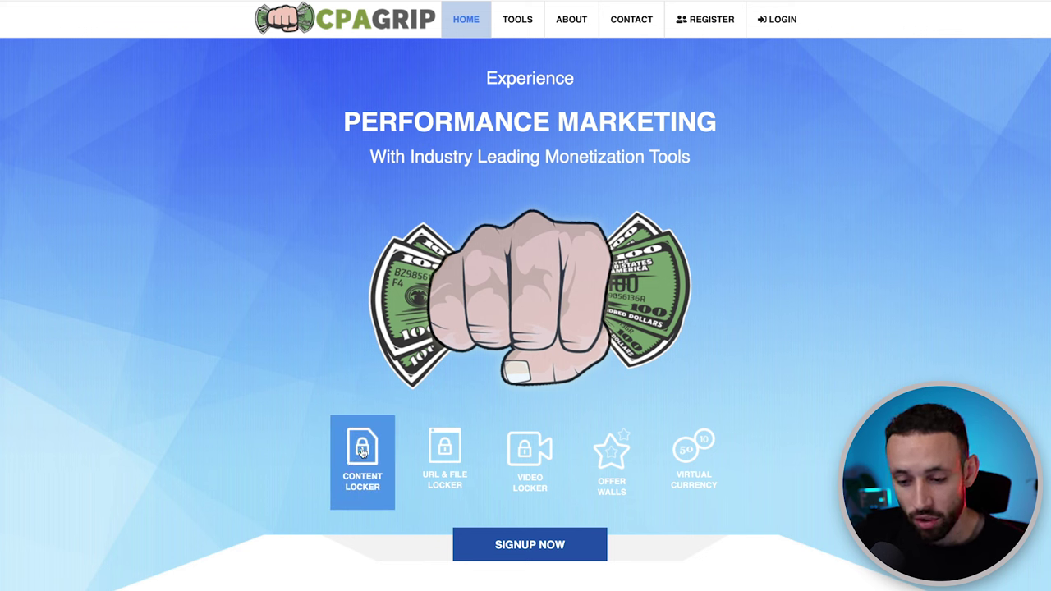
pyautogui.click(709, 23)
pyautogui.scroll(-5, 493, 155)
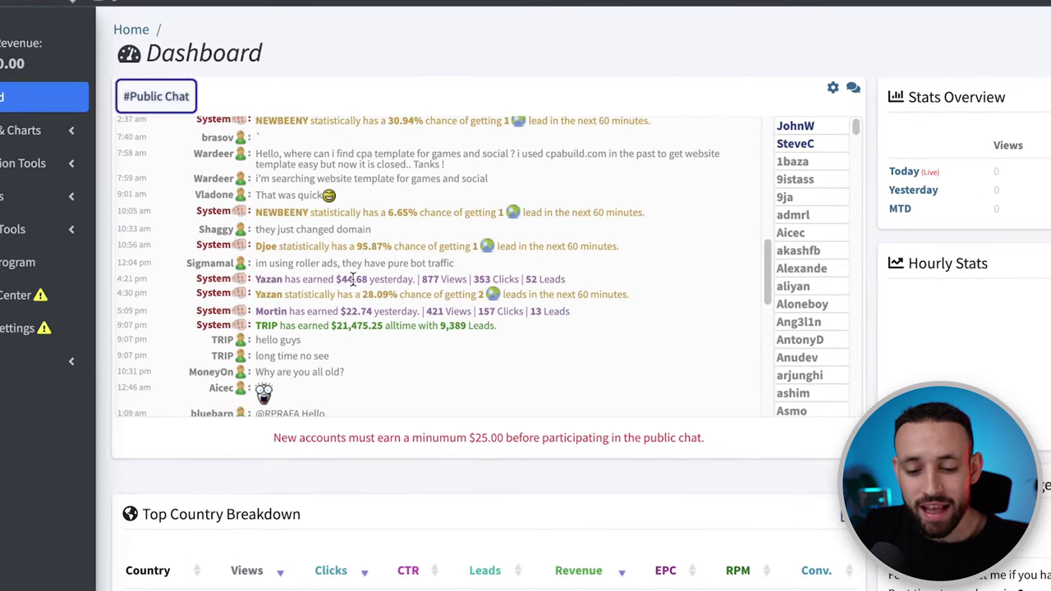
# Examine the members' earnings messages in the public chat of the CPAGrip dashboard.
pyautogui.moveTo(333, 327); pyautogui.dragTo(498, 336)
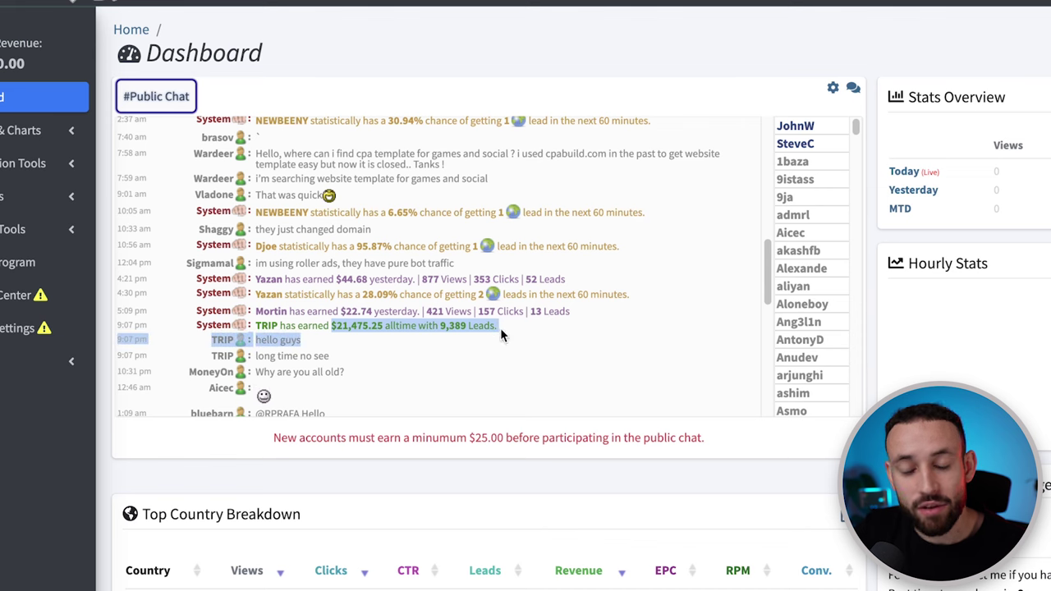
pyautogui.click(334, 328)
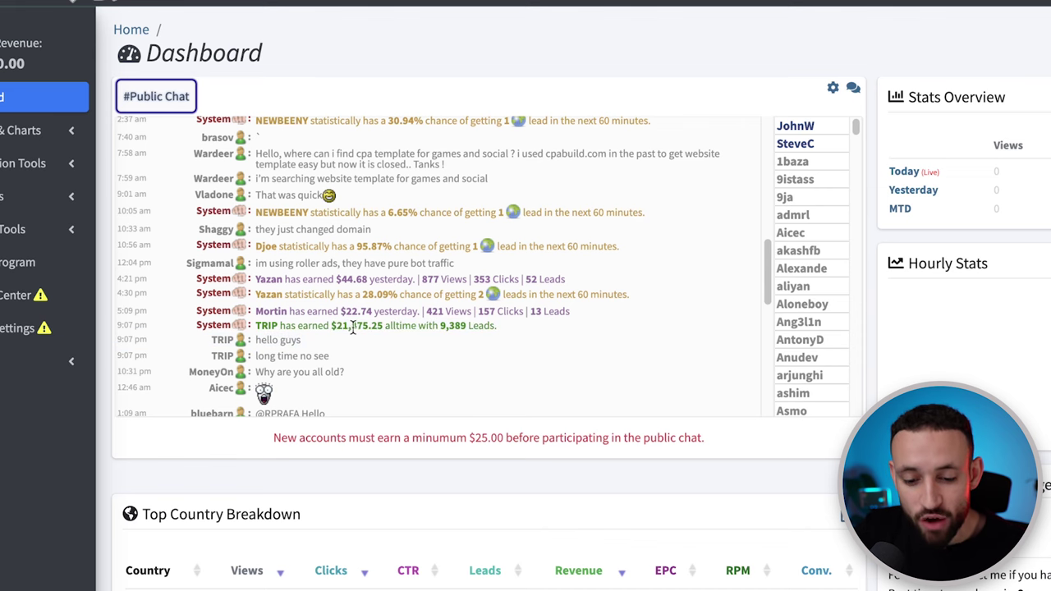
pyautogui.scroll(5, 378, 323)
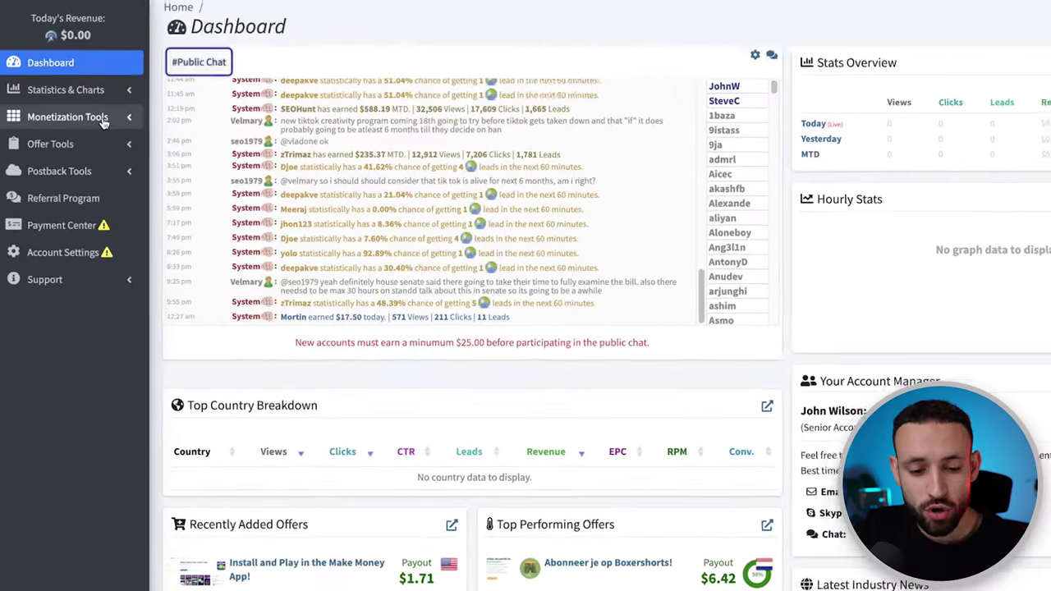
# Start a new URL / File Locker and apply the Human Verification template to it.
pyautogui.click(102, 120)
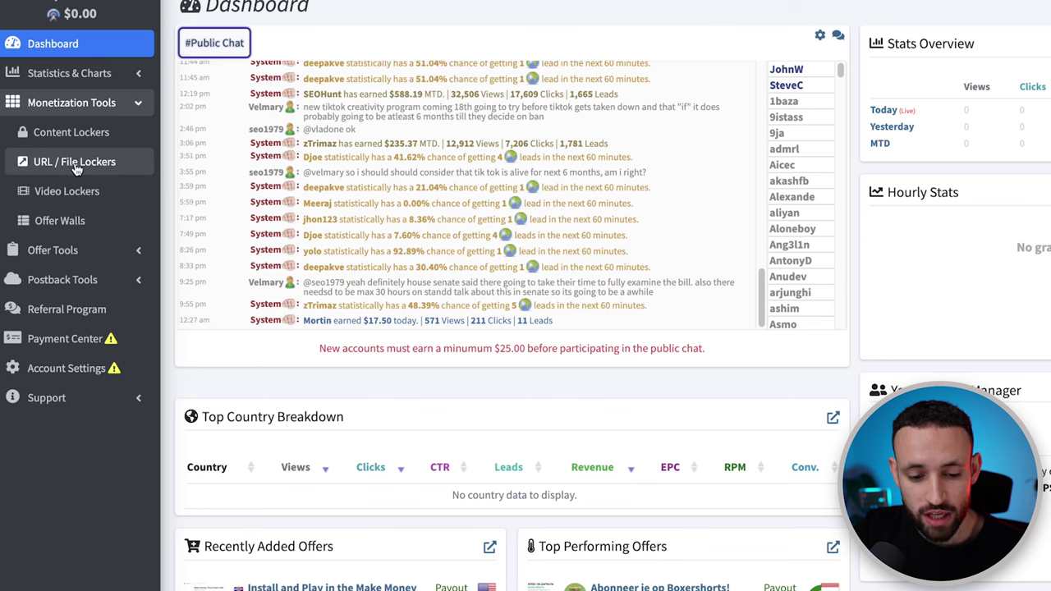
pyautogui.click(74, 164)
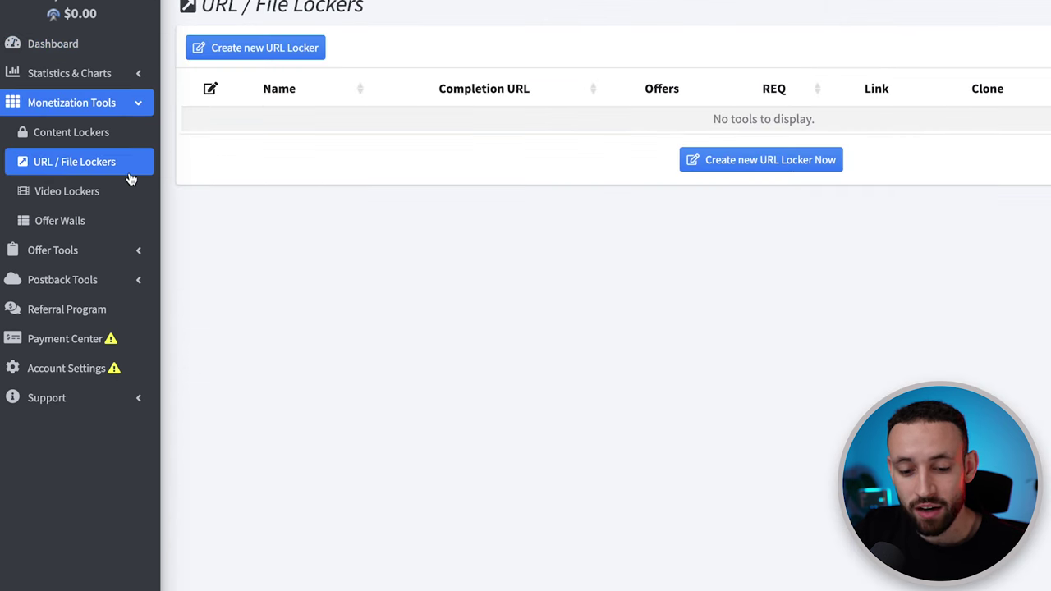
pyautogui.click(254, 49)
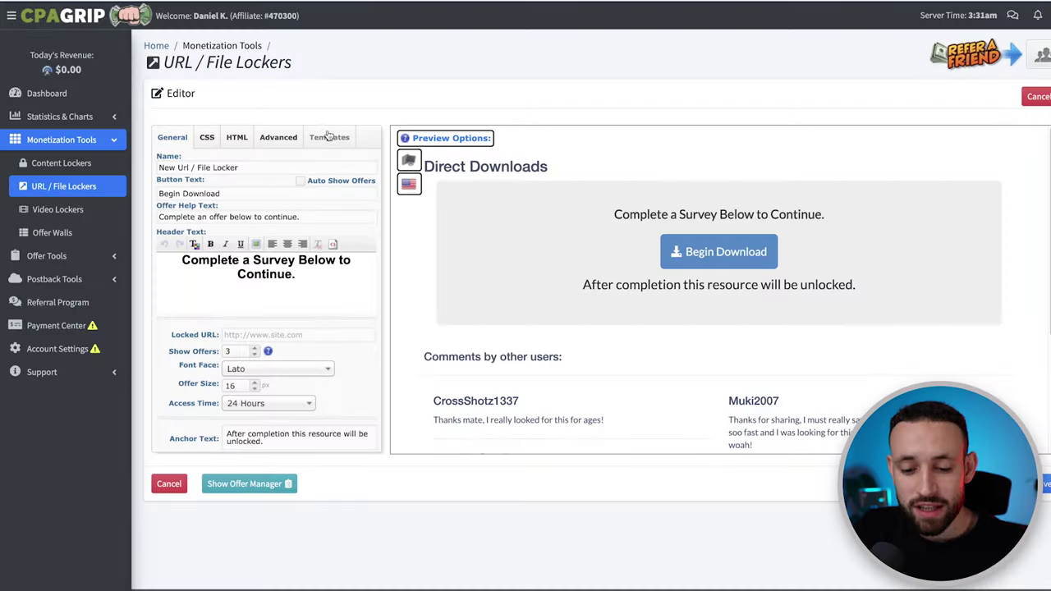
pyautogui.click(330, 140)
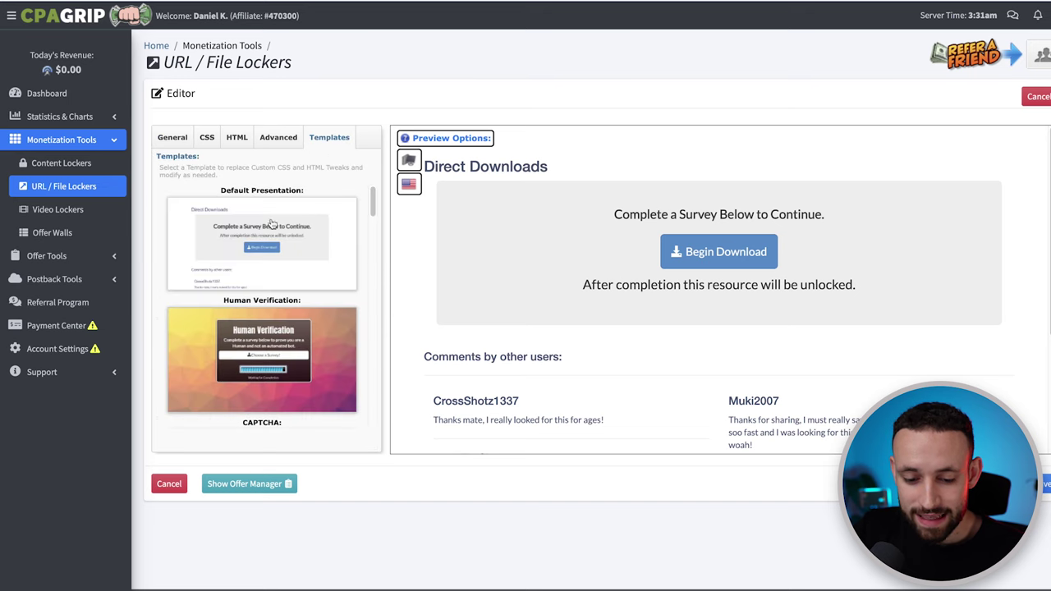
pyautogui.click(257, 355)
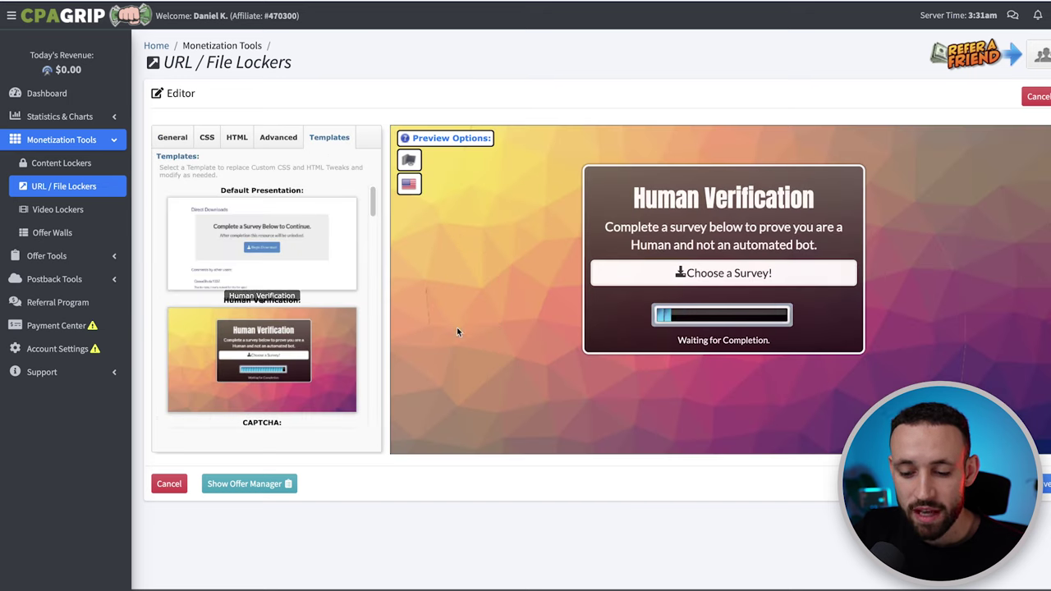
# In the locker's header text, insert "discover the Only Dating Advice you'll ever need. We need to" before "prove you are a Human".
pyautogui.click(173, 140)
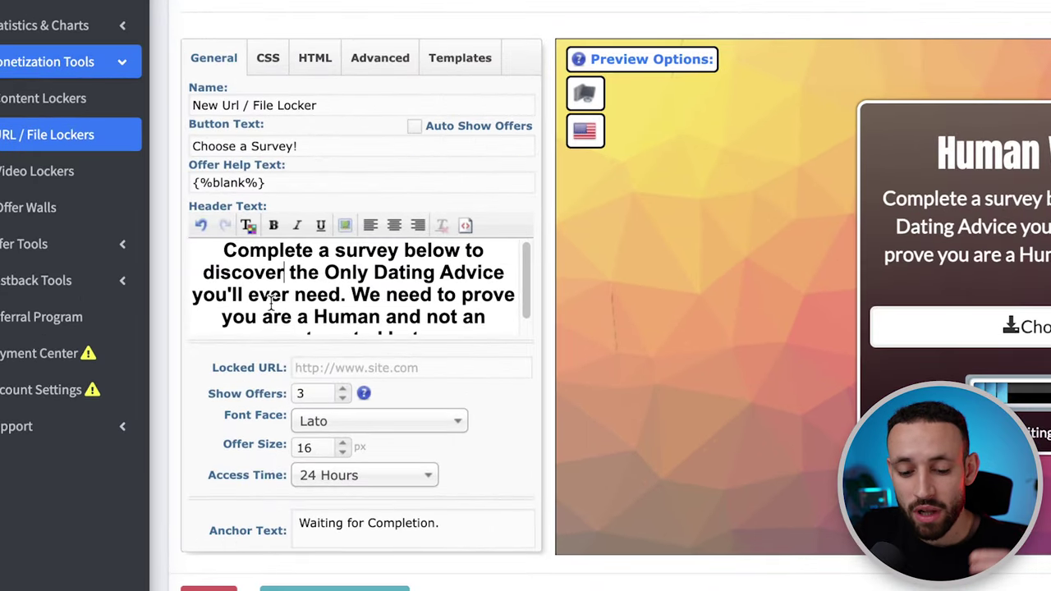
pyautogui.scroll(-1, 369, 282)
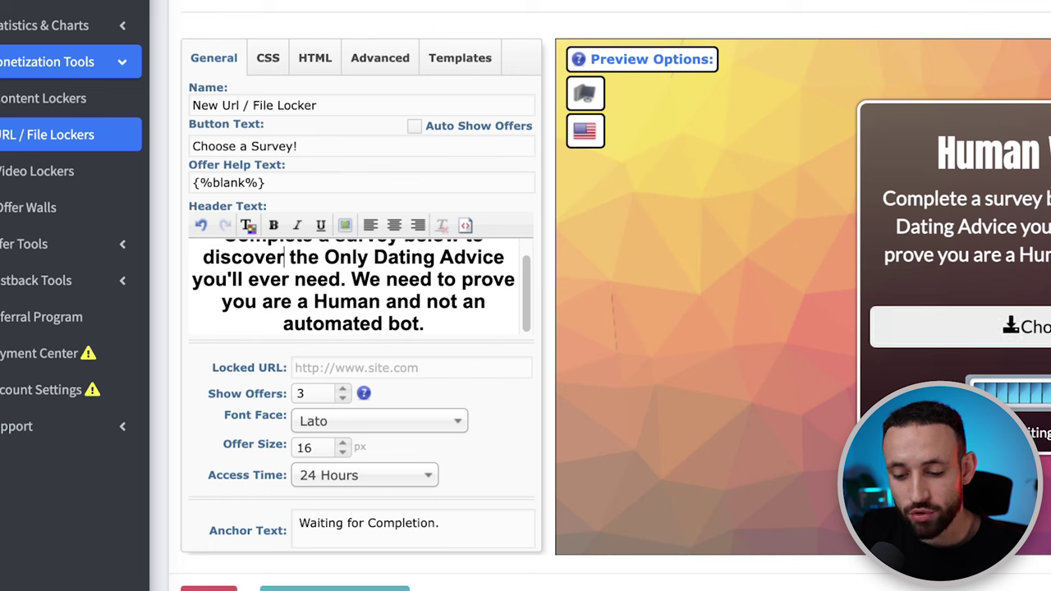
pyautogui.click(391, 527)
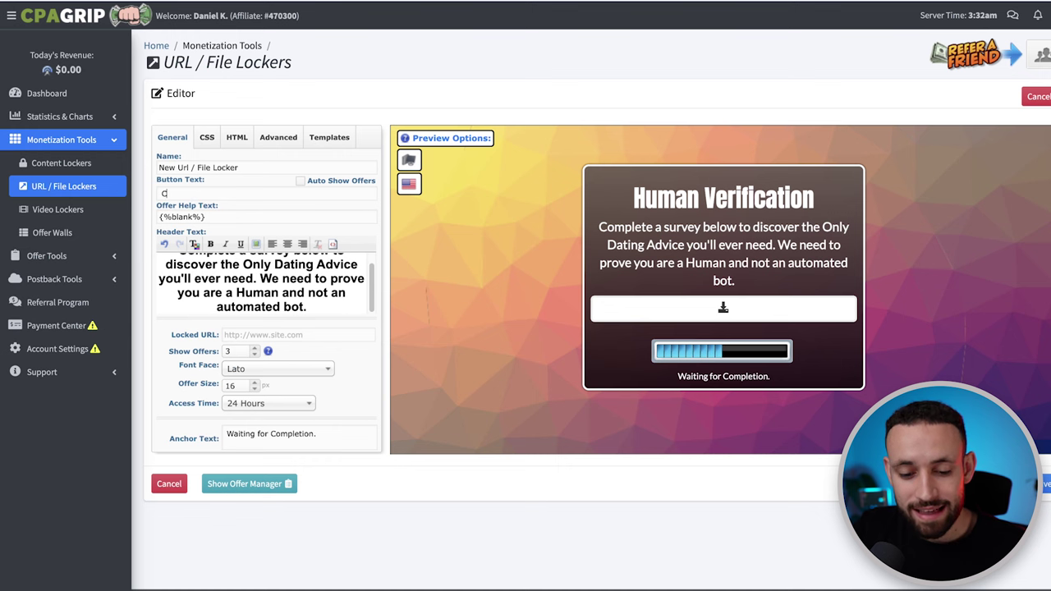
# Set the locker's button text to "Complete Verification!" and rename the locker "Dating Video Locker".
pyautogui.write('Complete ')
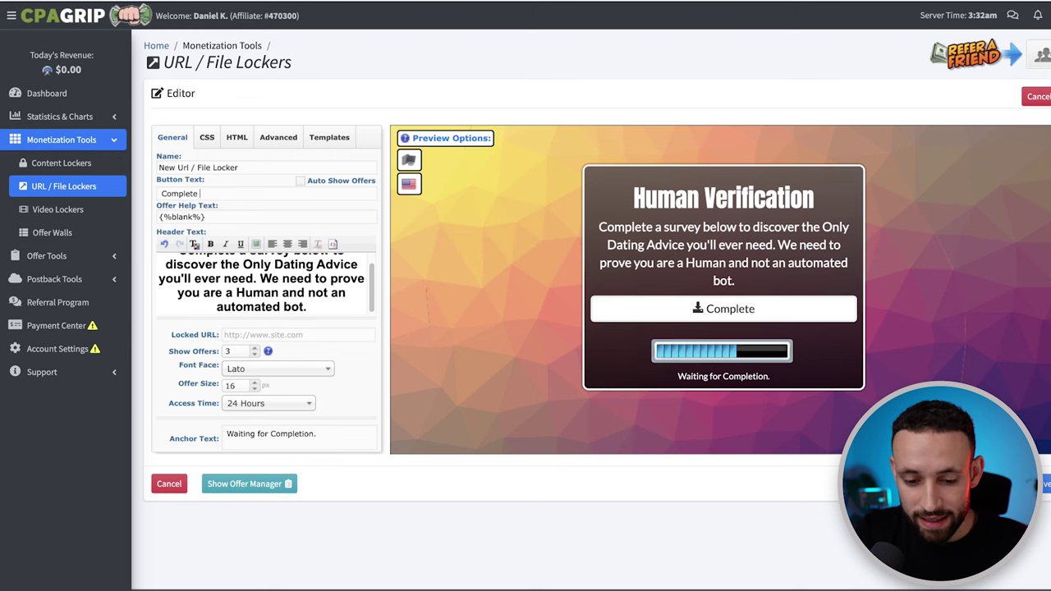
pyautogui.write('Verification!')
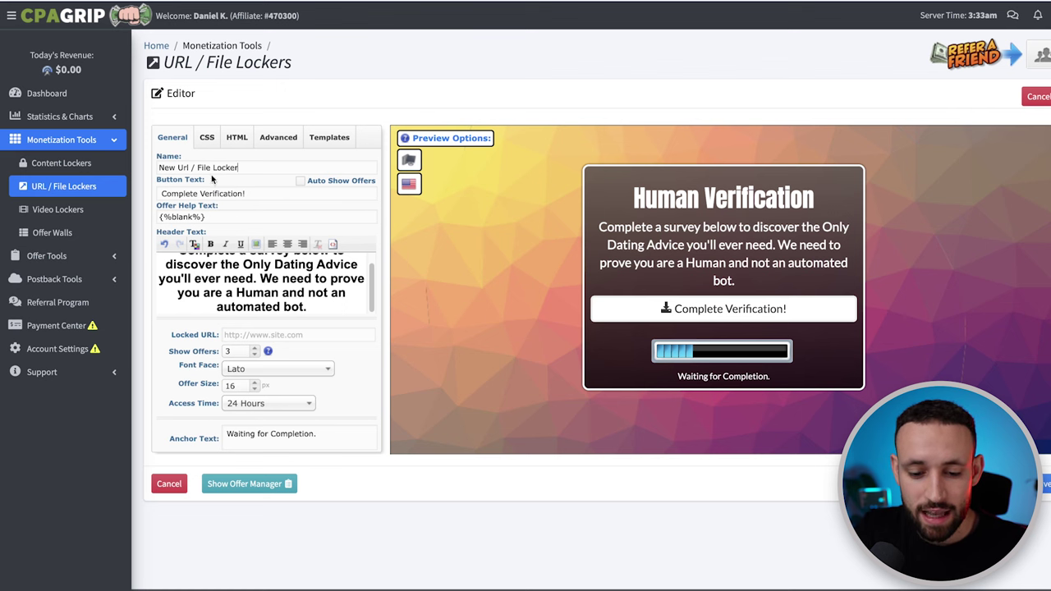
pyautogui.tripleClick(161, 169)
pyautogui.press('BackSpace')
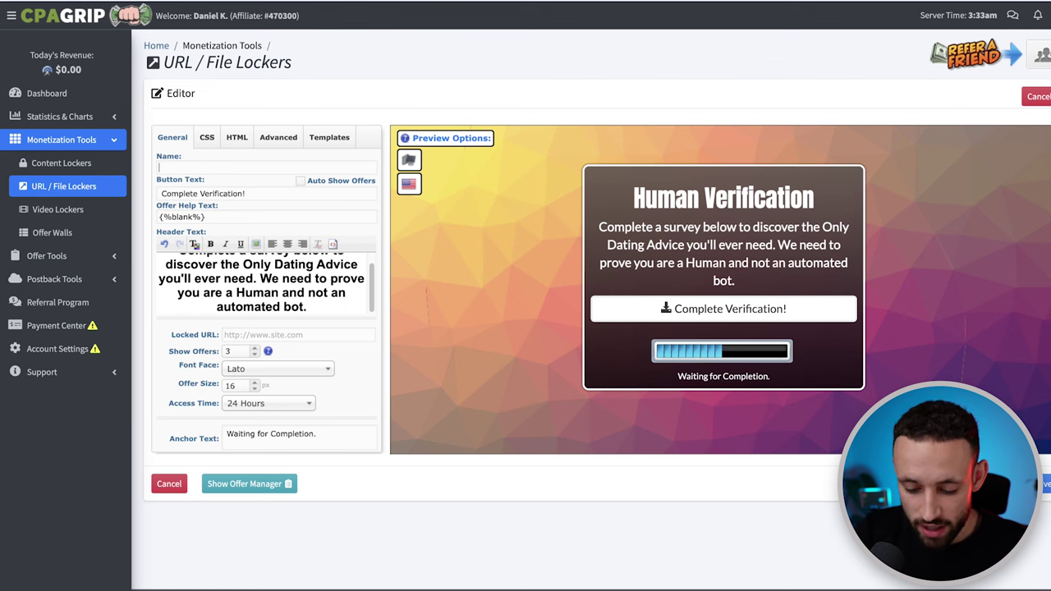
pyautogui.write('Dating V')
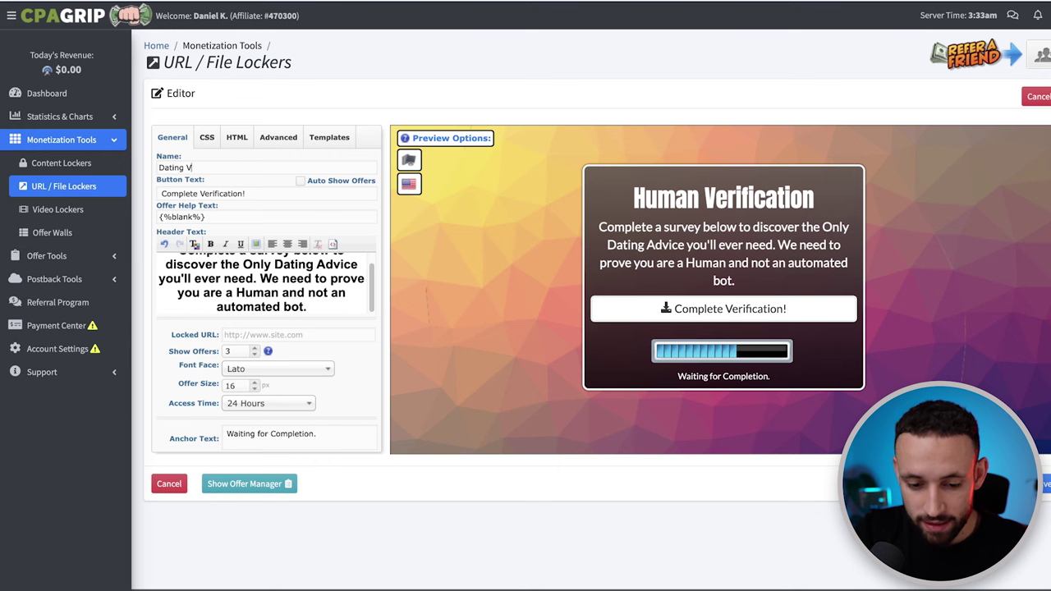
pyautogui.write('ideo Locker')
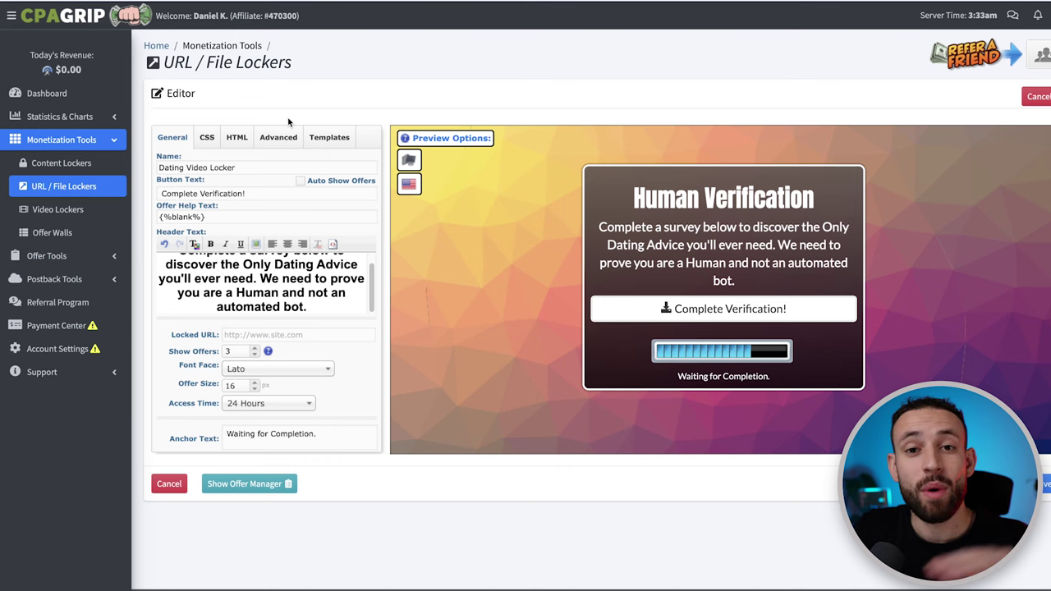
# Examine the United Kingdom offers' payouts in the offer manager and try the live toggle of the "Get Your Boxer Shorts!" offer.
pyautogui.click(249, 485)
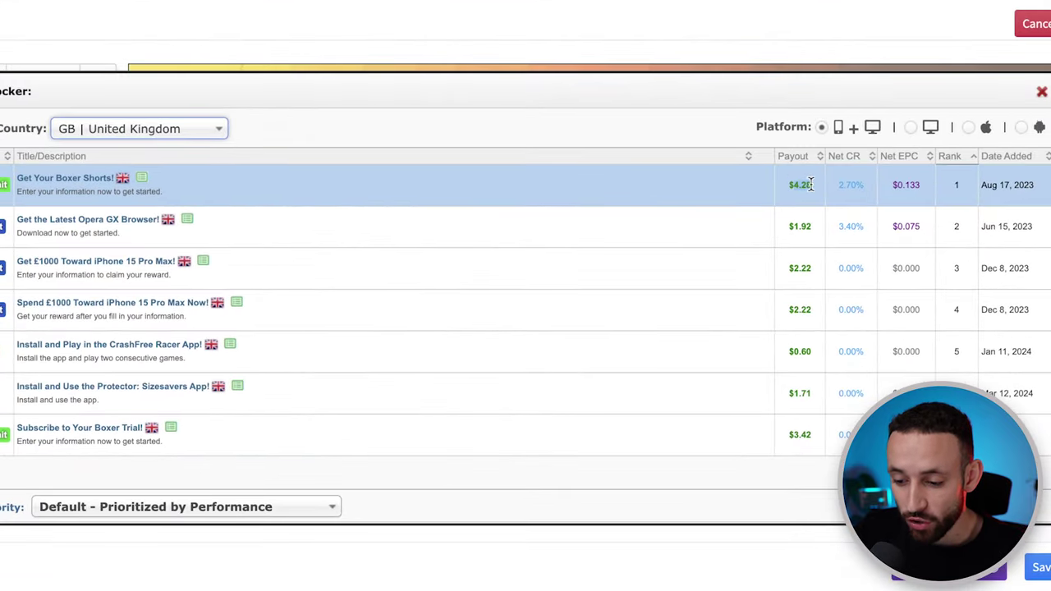
pyautogui.moveTo(788, 229); pyautogui.dragTo(811, 227)
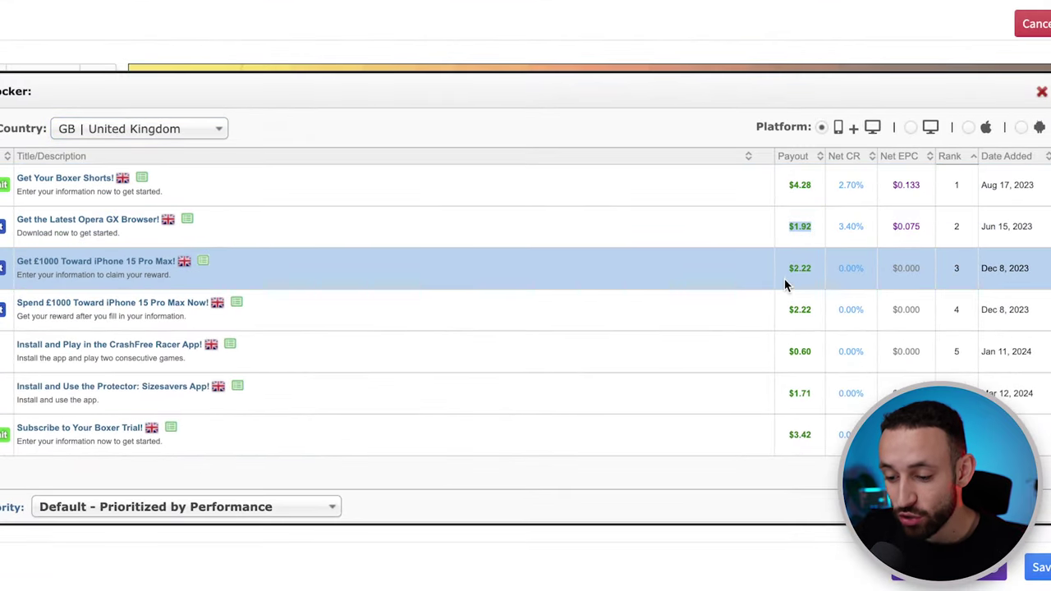
pyautogui.moveTo(788, 267); pyautogui.dragTo(813, 269)
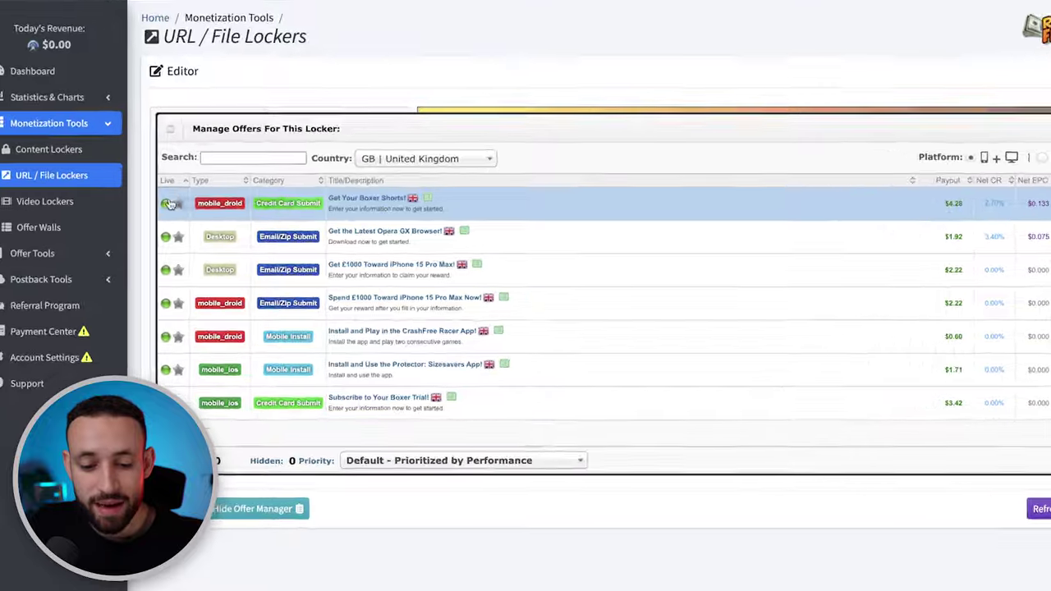
pyautogui.click(167, 204)
pyautogui.click(167, 203)
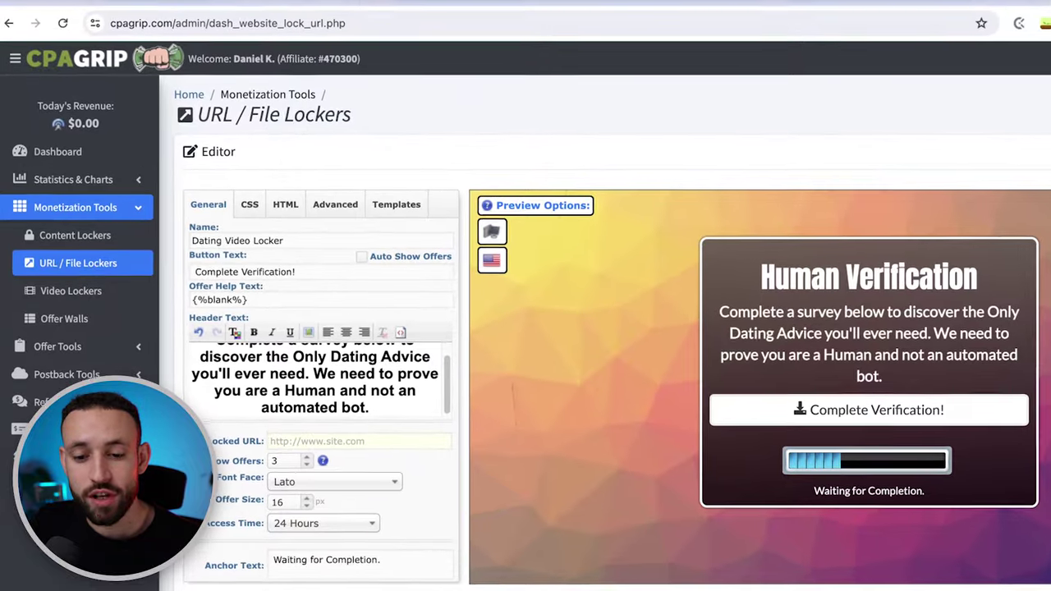
# Copy the address of the YouTube video "The Only Dating Advice You'll Ever Need!", enter it as the locker's Locked URL and save the locker.
pyautogui.click(382, 1)
pyautogui.click(361, 27)
pyautogui.hotkey('ctrl', 'c')
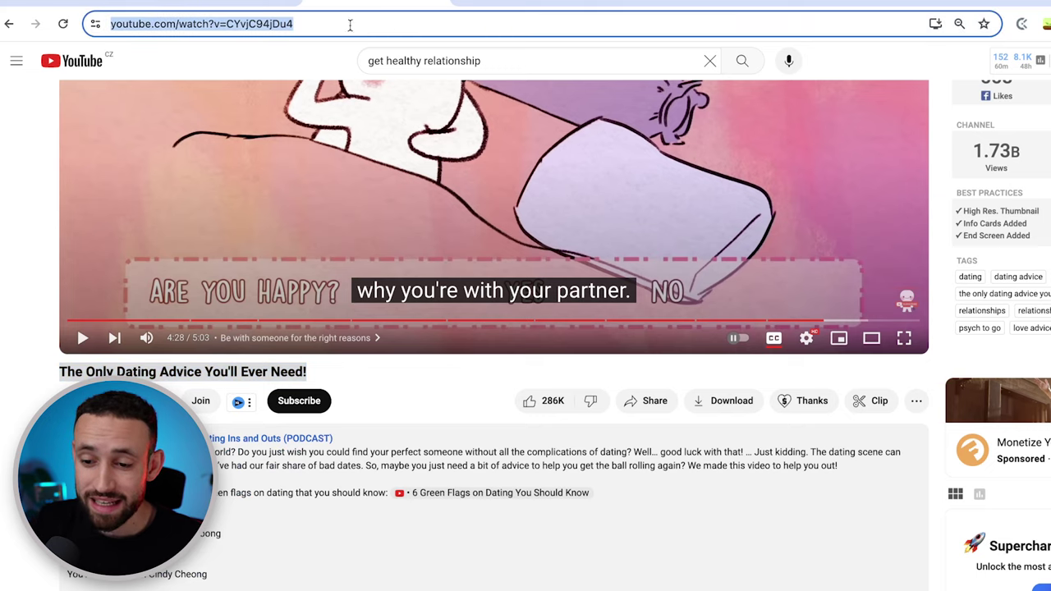
pyautogui.hotkey('ctrl', 'Tab')
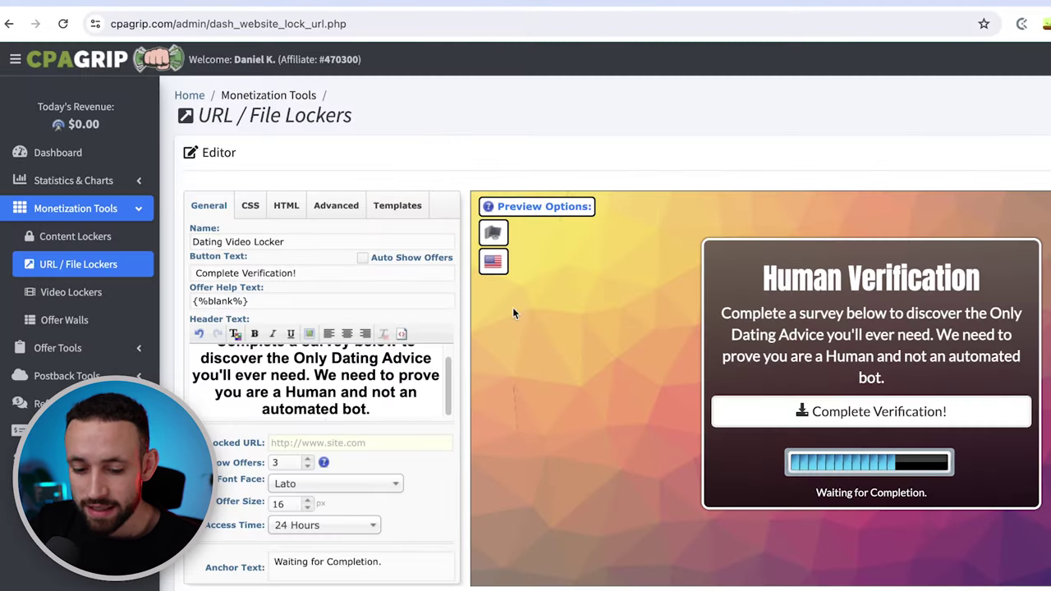
pyautogui.click(332, 441)
pyautogui.hotkey('ctrl', 'v')
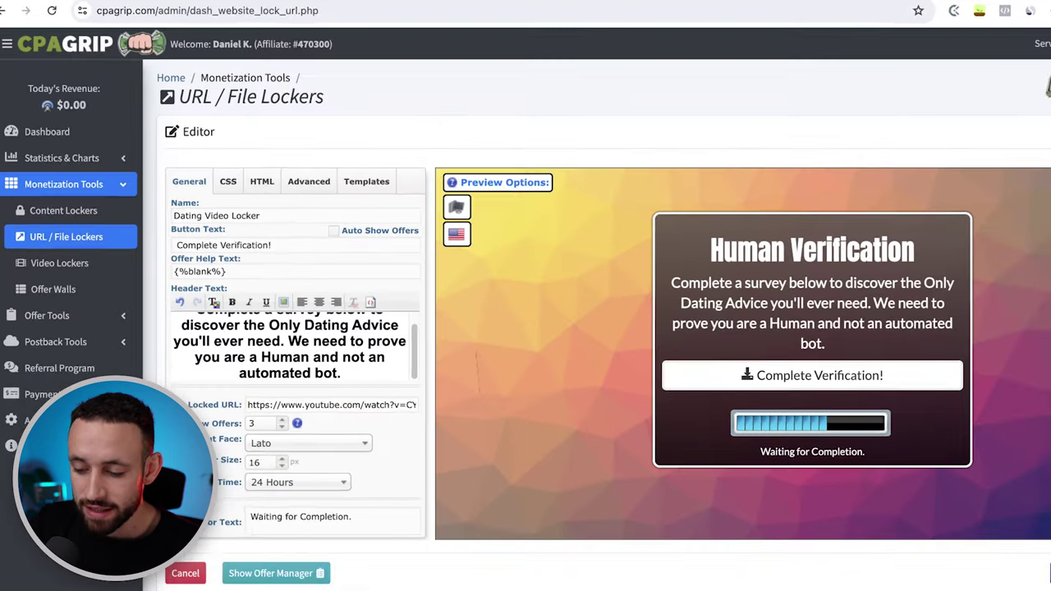
pyautogui.click(1031, 481)
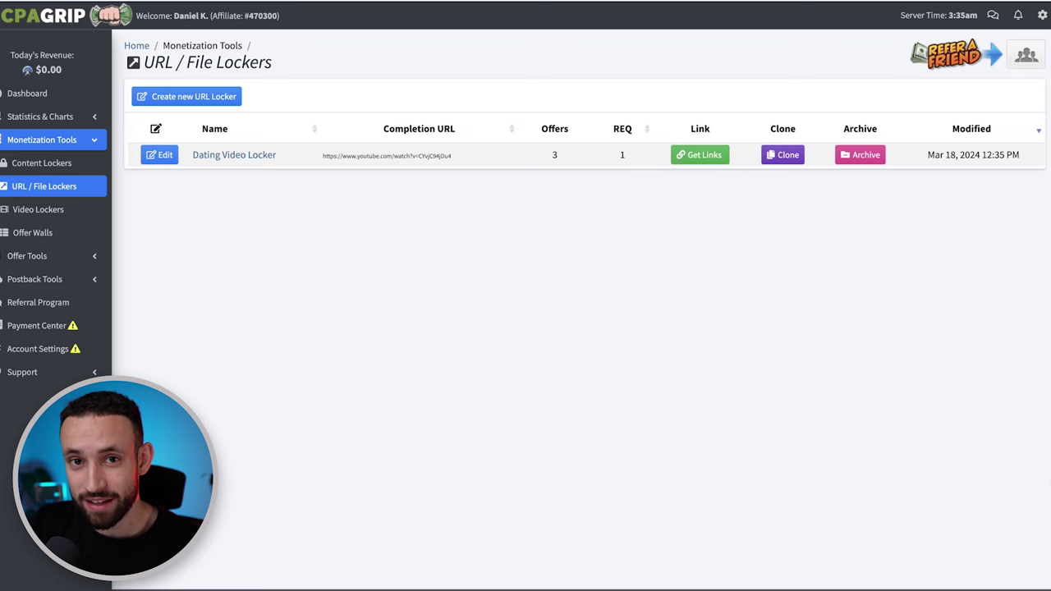
# Generate and copy the trkrspace.com link of the Dating Video Locker and open it in a new browser tab.
pyautogui.click(696, 156)
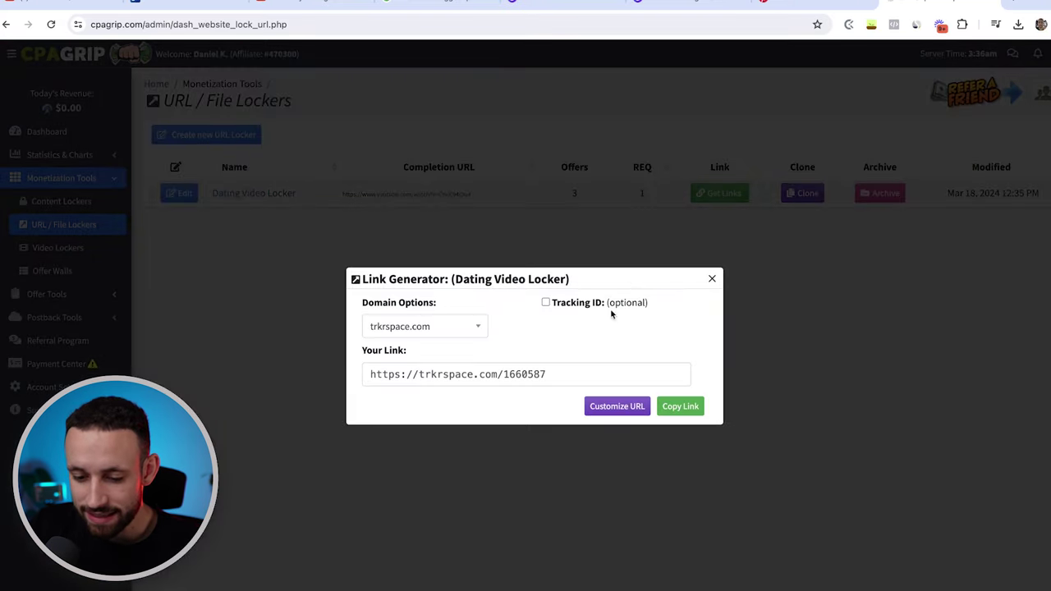
pyautogui.click(679, 406)
pyautogui.hotkey('ctrl', 't')
pyautogui.hotkey('ctrl', 'v')
pyautogui.press('Return')
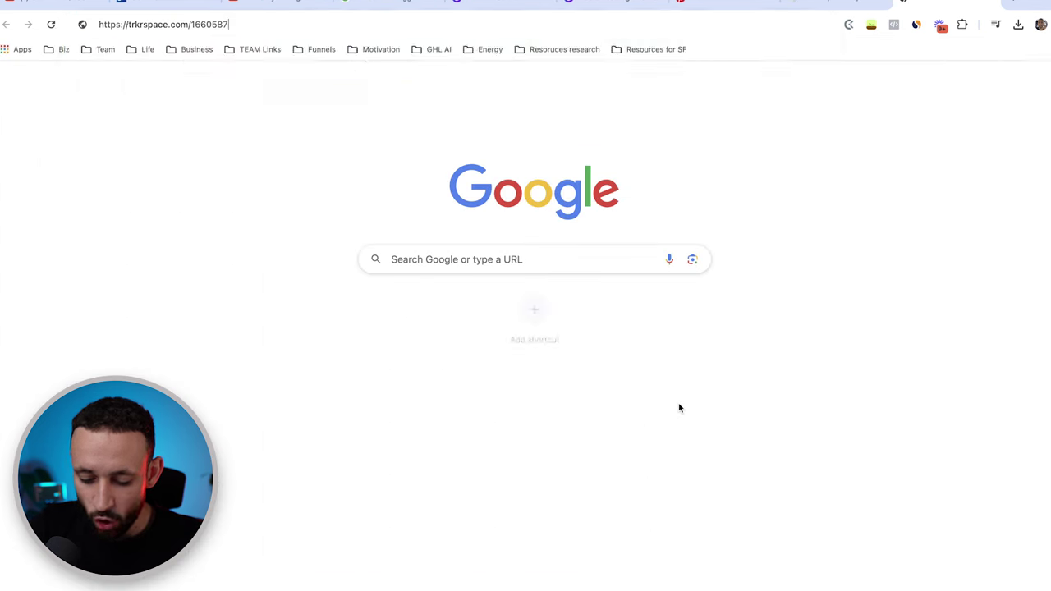